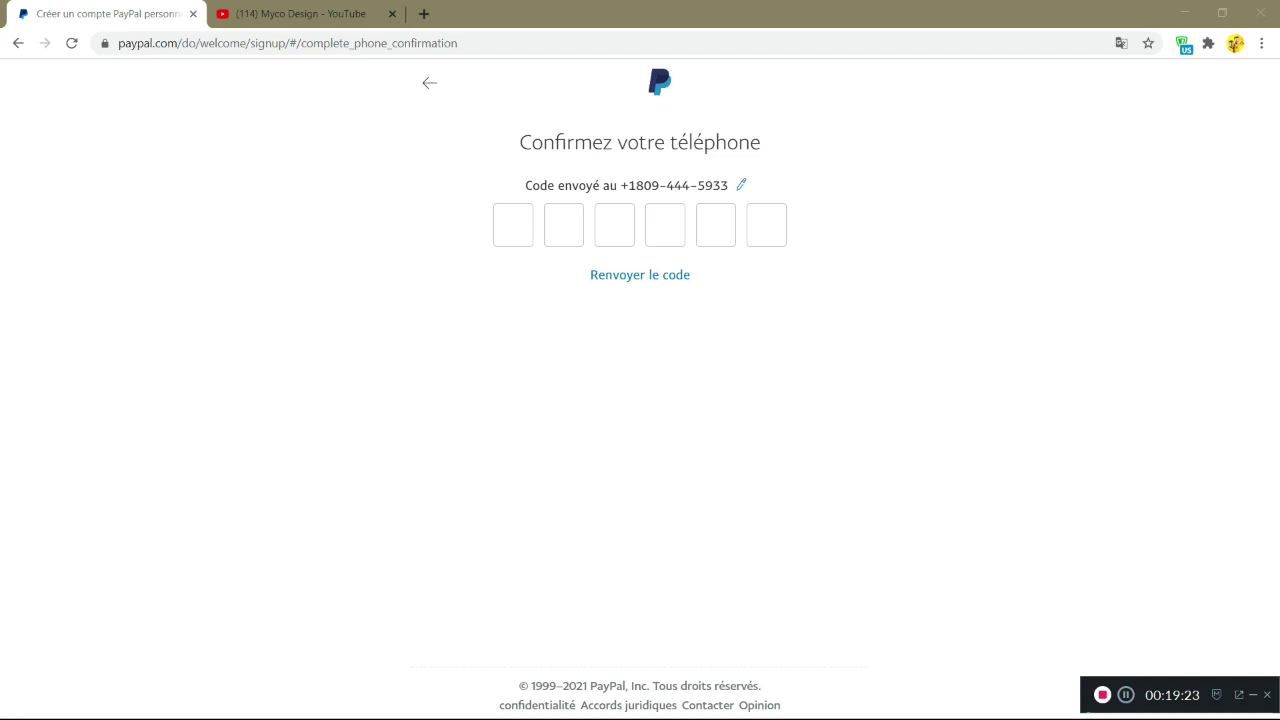
# - Read PayPal's security code in the 78800 conversation in Your Phone, then return to the code boxes
pyautogui.hotkey('alt', 'Tab')
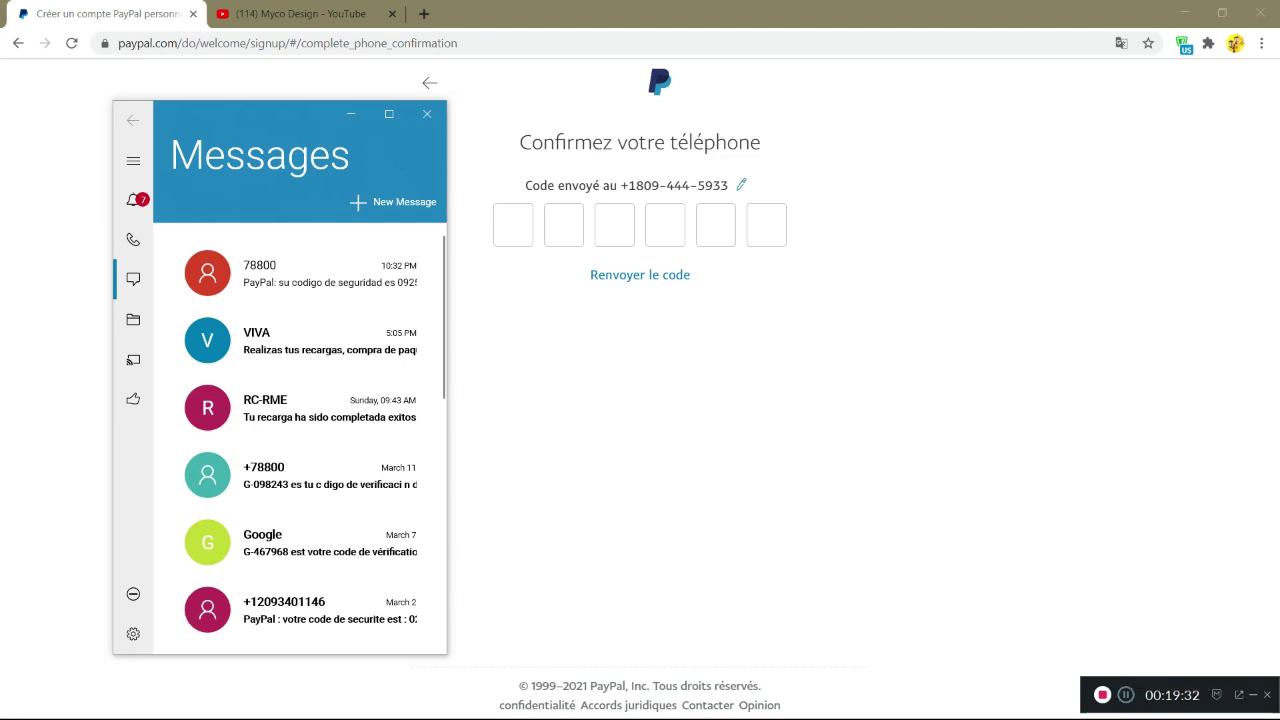
pyautogui.click(133, 199)
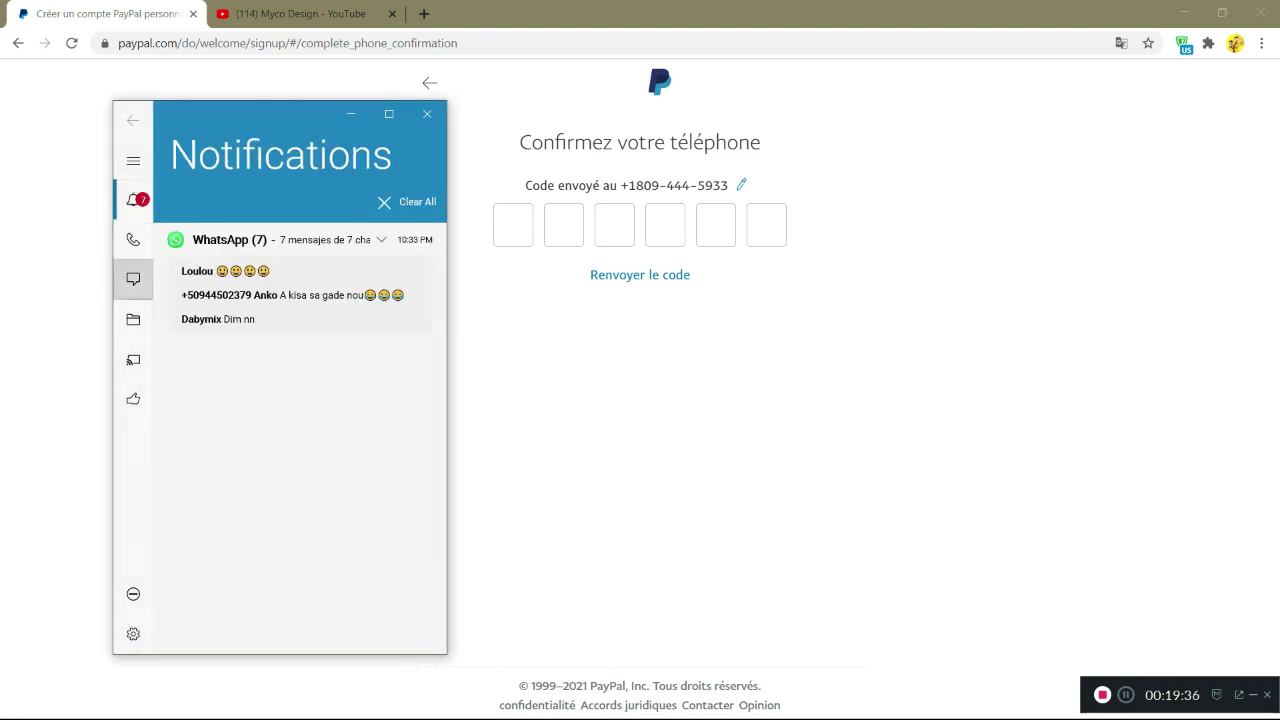
pyautogui.click(133, 279)
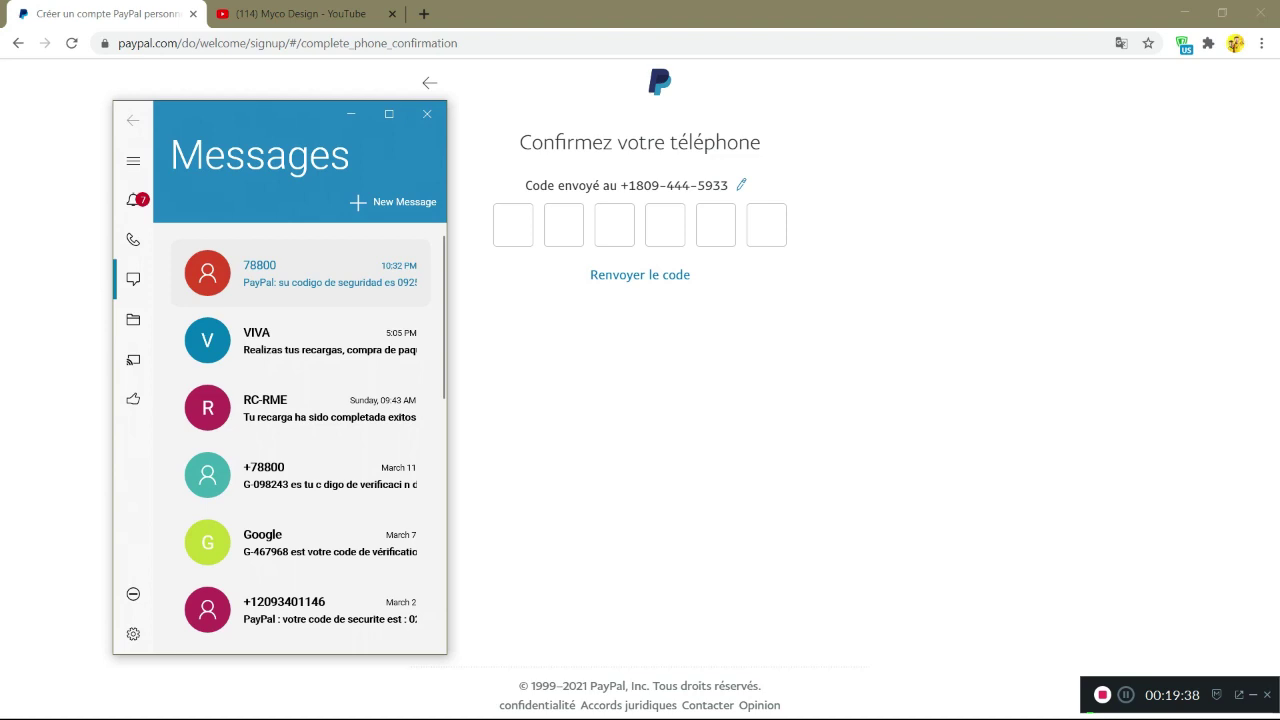
pyautogui.click(300, 272)
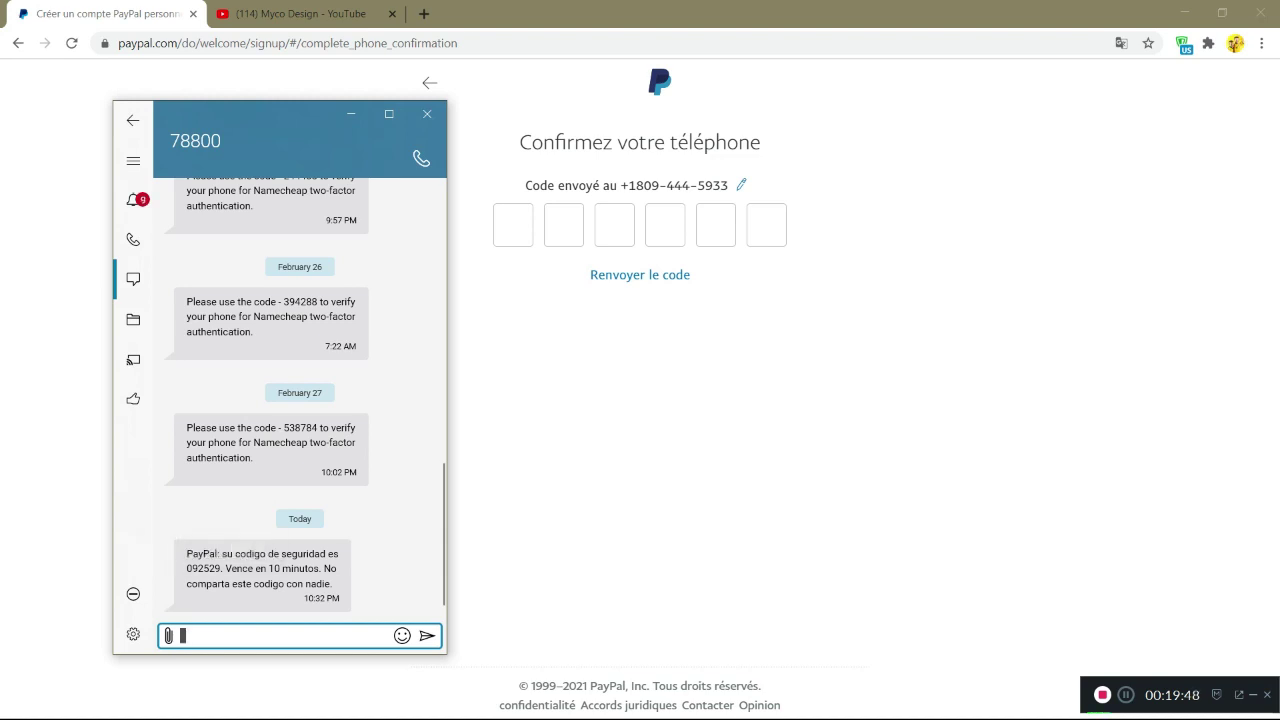
pyautogui.hotkey('alt', 'Tab')
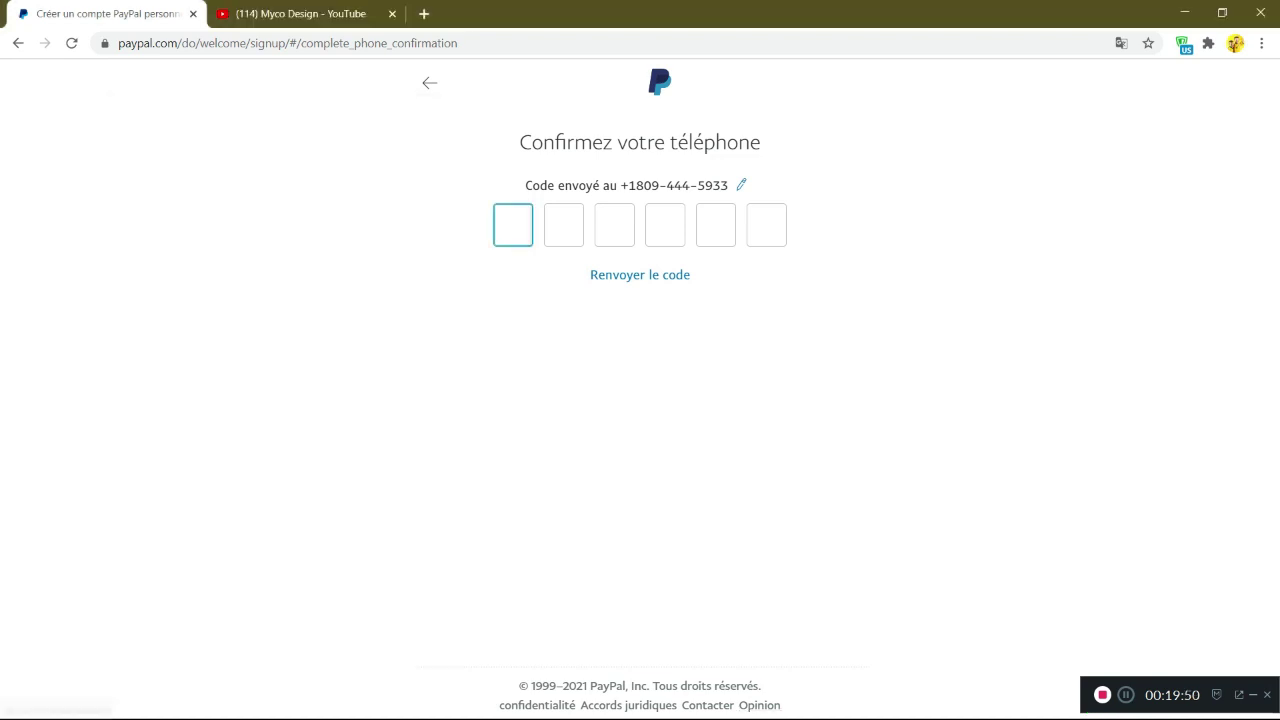
pyautogui.hotkey('alt', 'Tab')
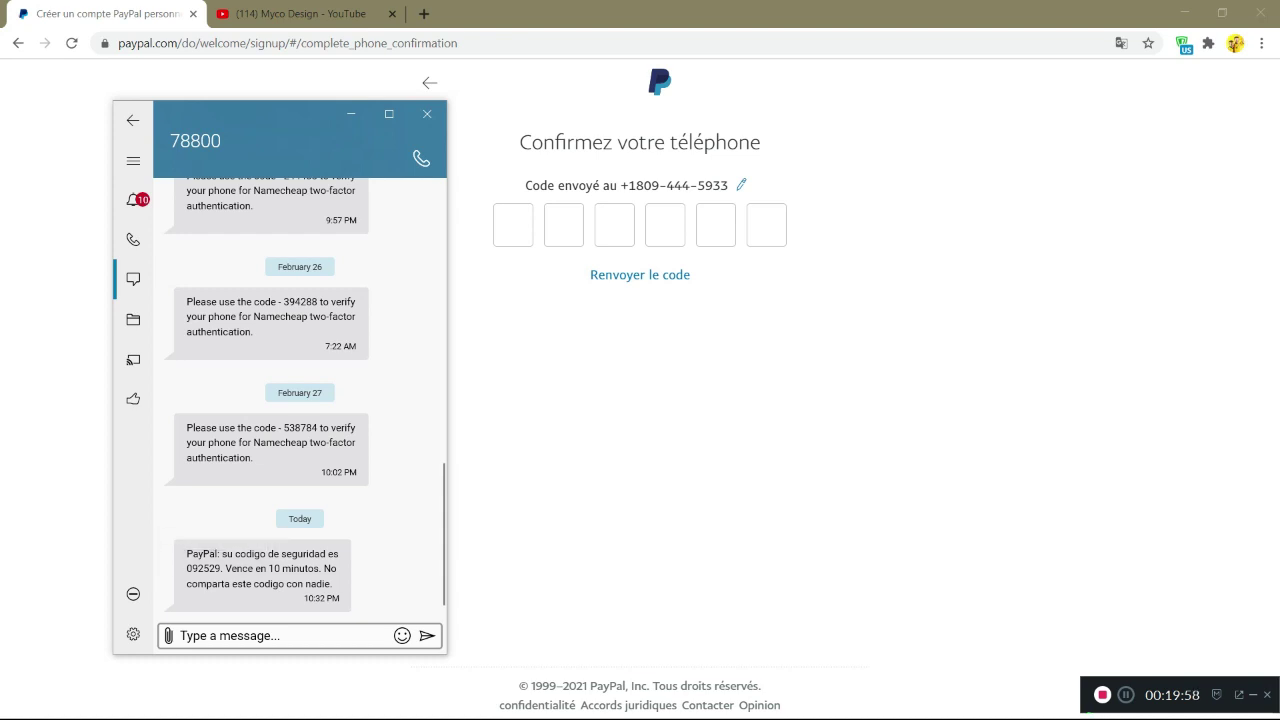
pyautogui.click(513, 224)
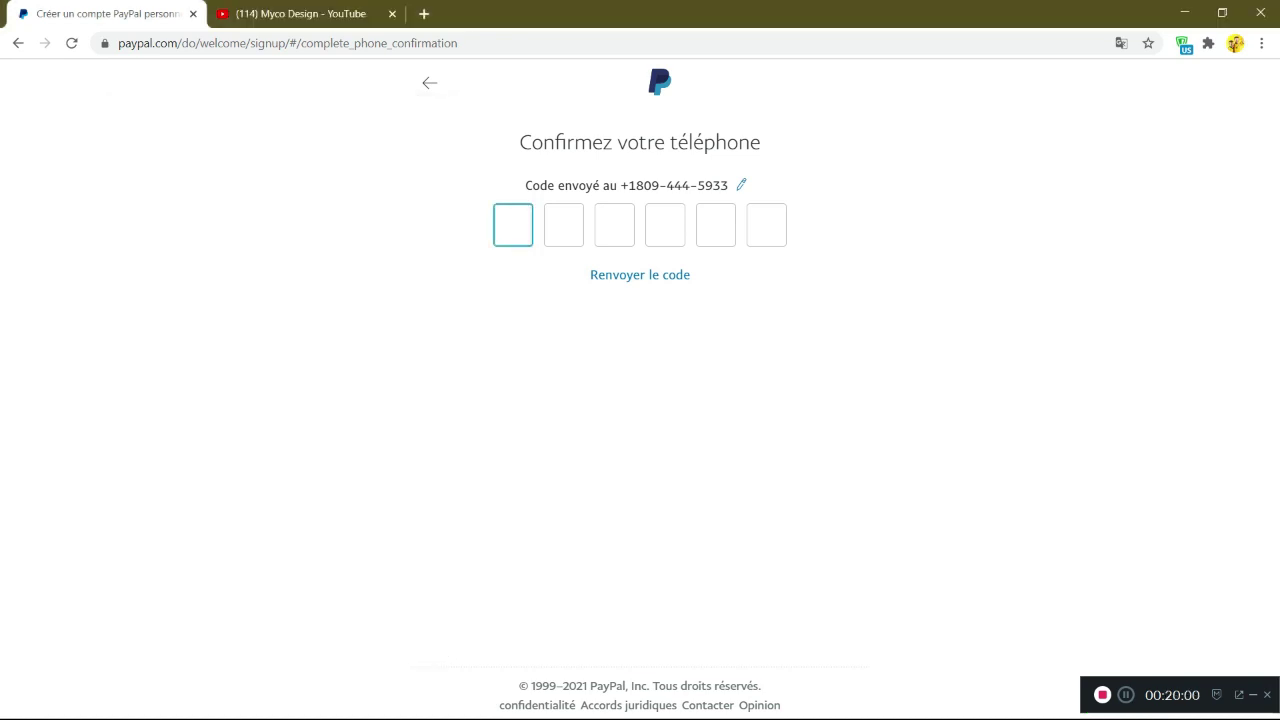
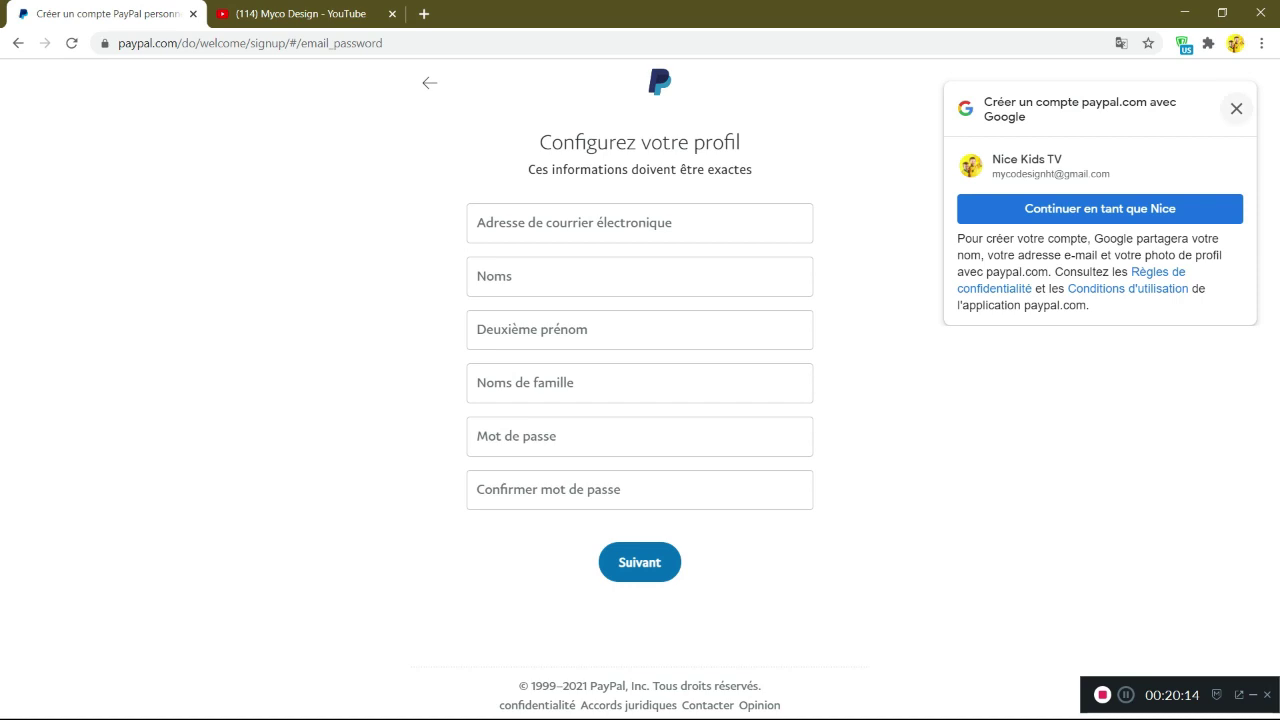
pyautogui.click(1236, 108)
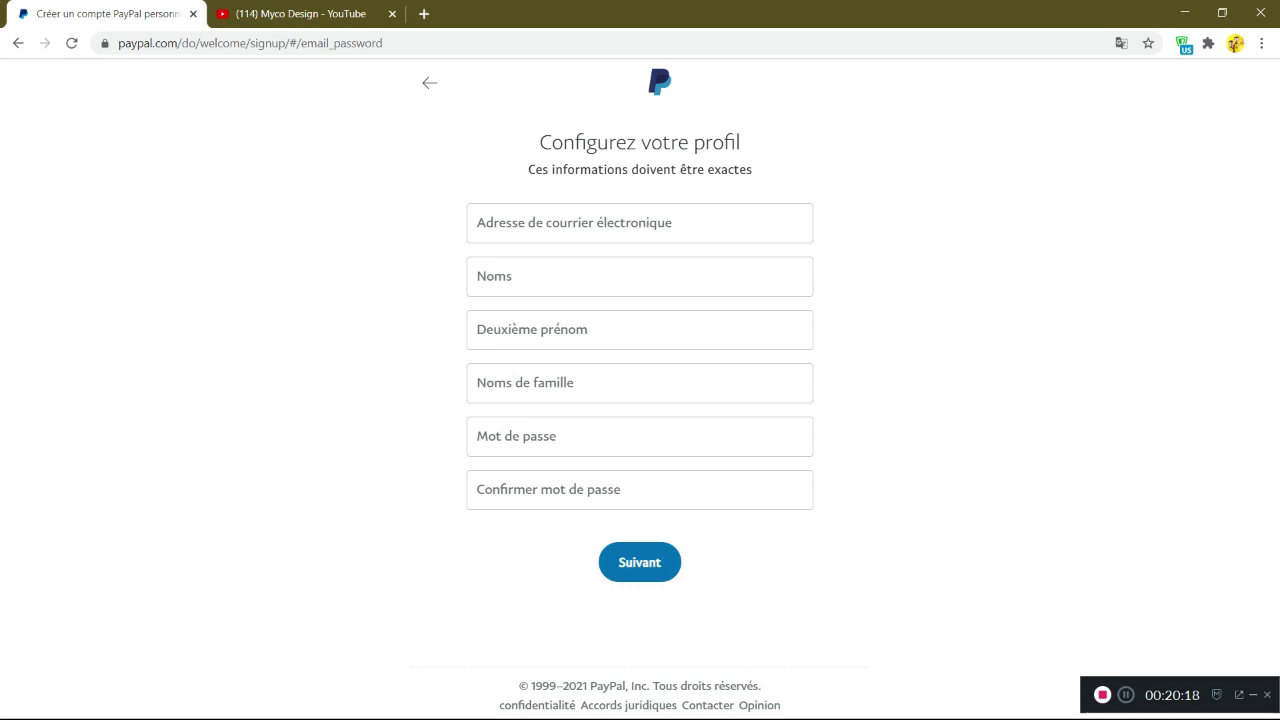
pyautogui.click(639, 223)
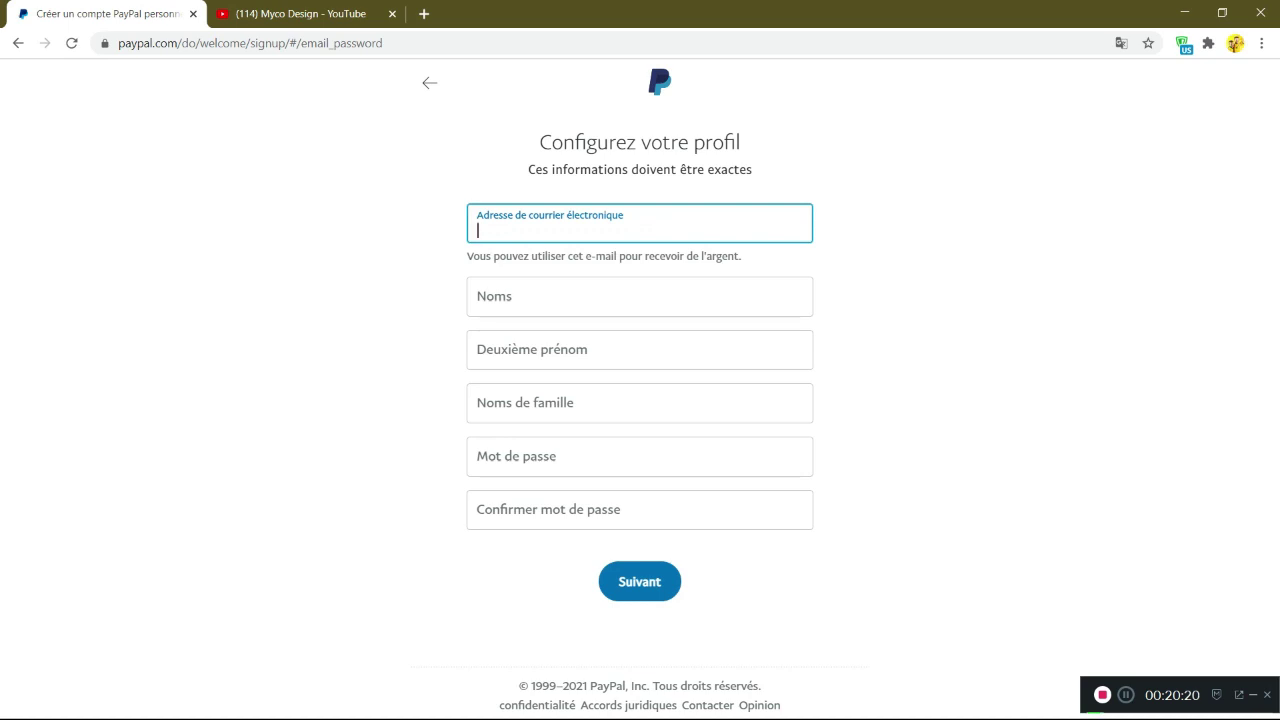
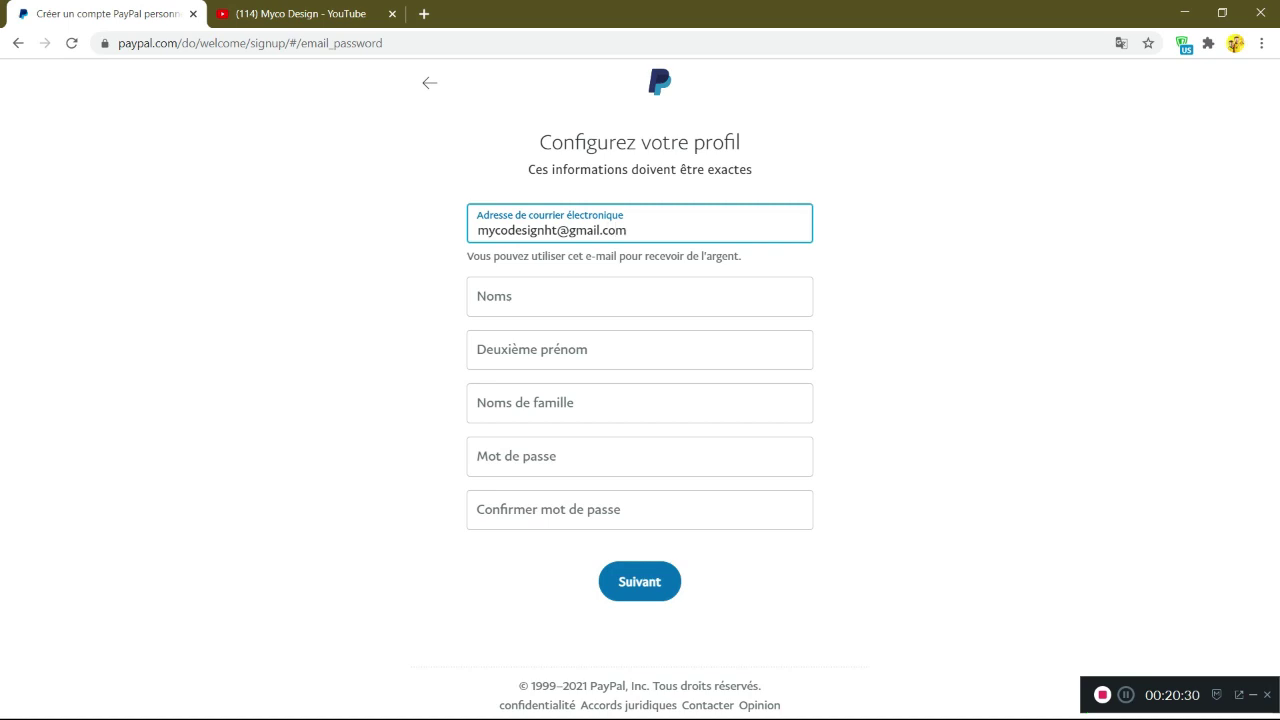
pyautogui.click(639, 282)
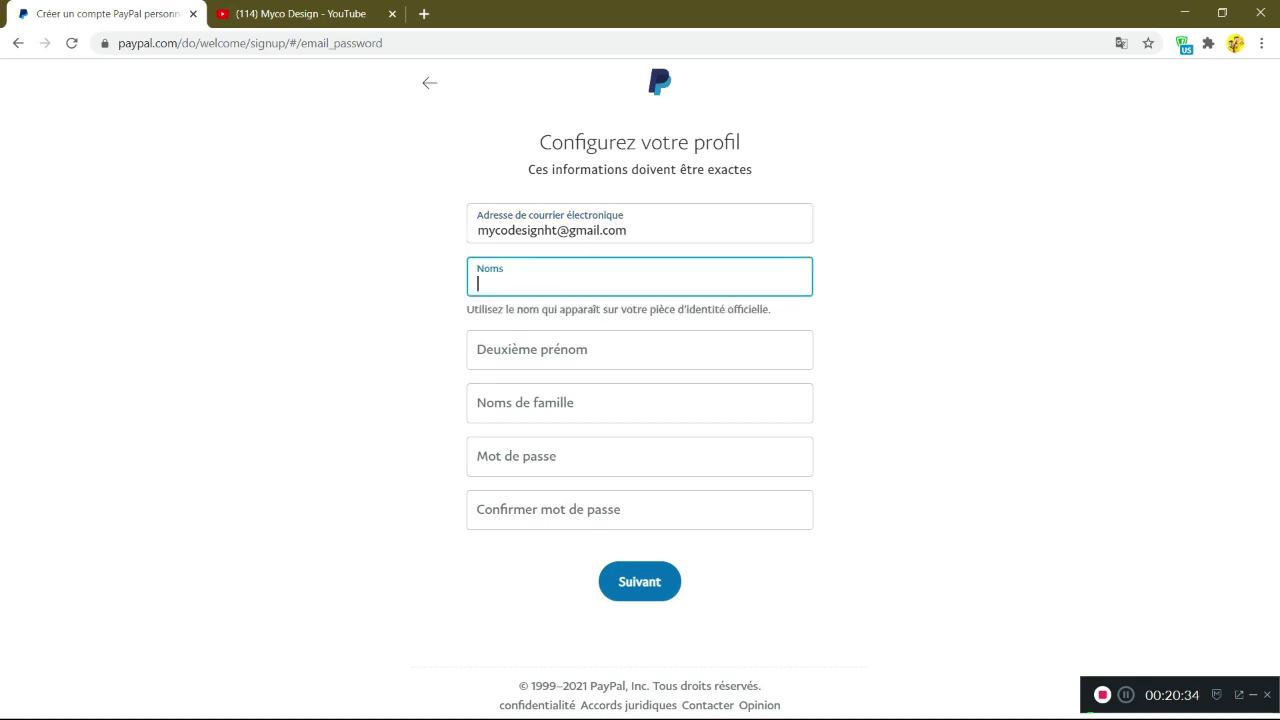
pyautogui.press('Tab')
pyautogui.hotkey('shift', 'Tab')
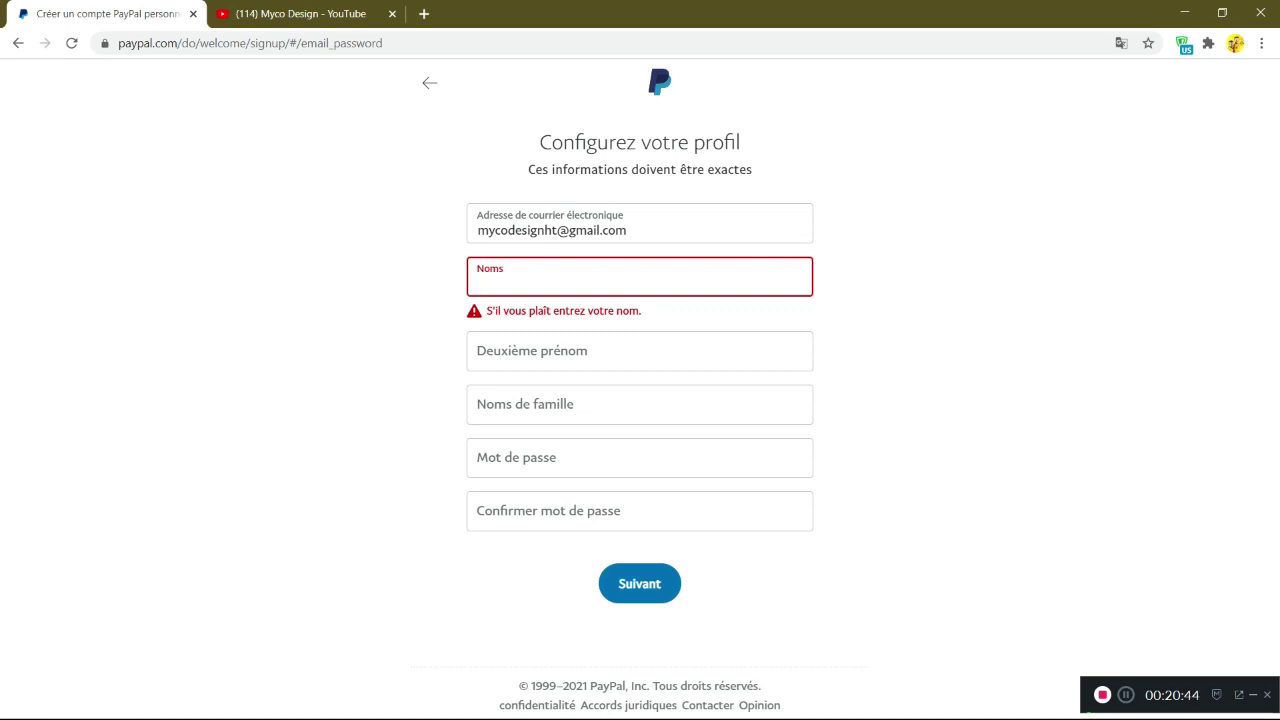
# - Move between the first-name, middle-name, surname and password fields of the profile form
pyautogui.click(639, 351)
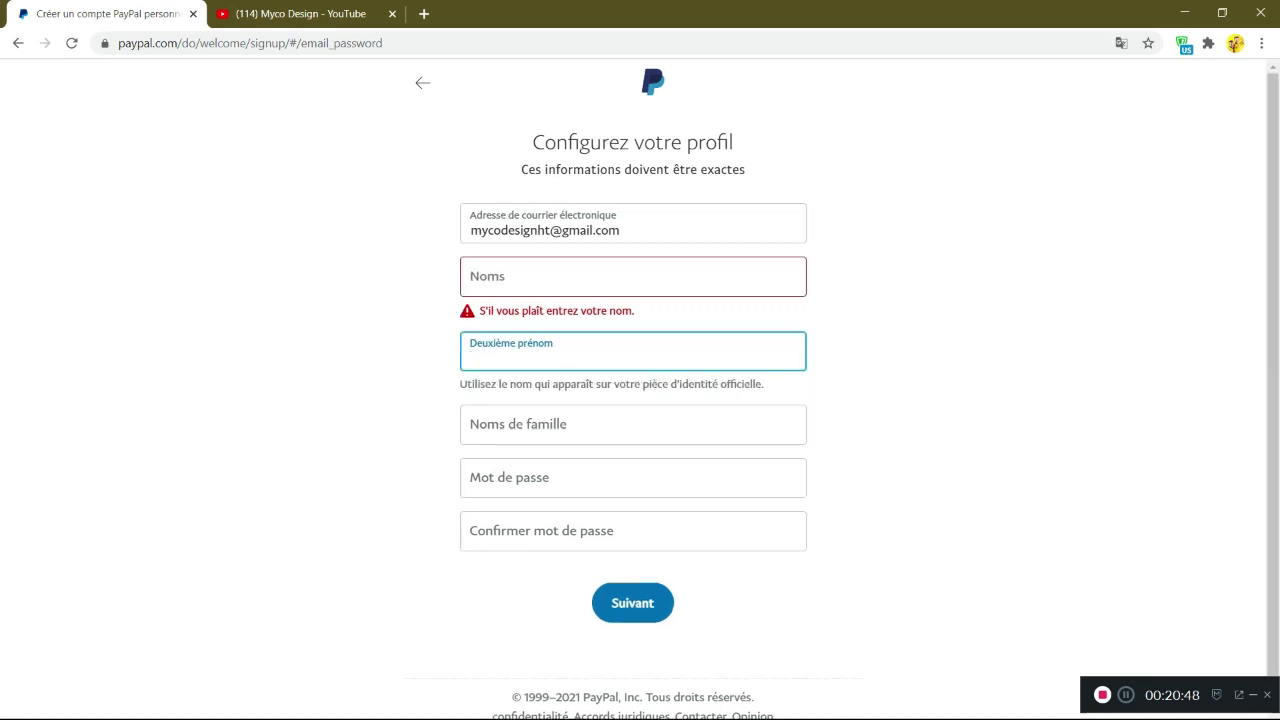
pyautogui.click(632, 276)
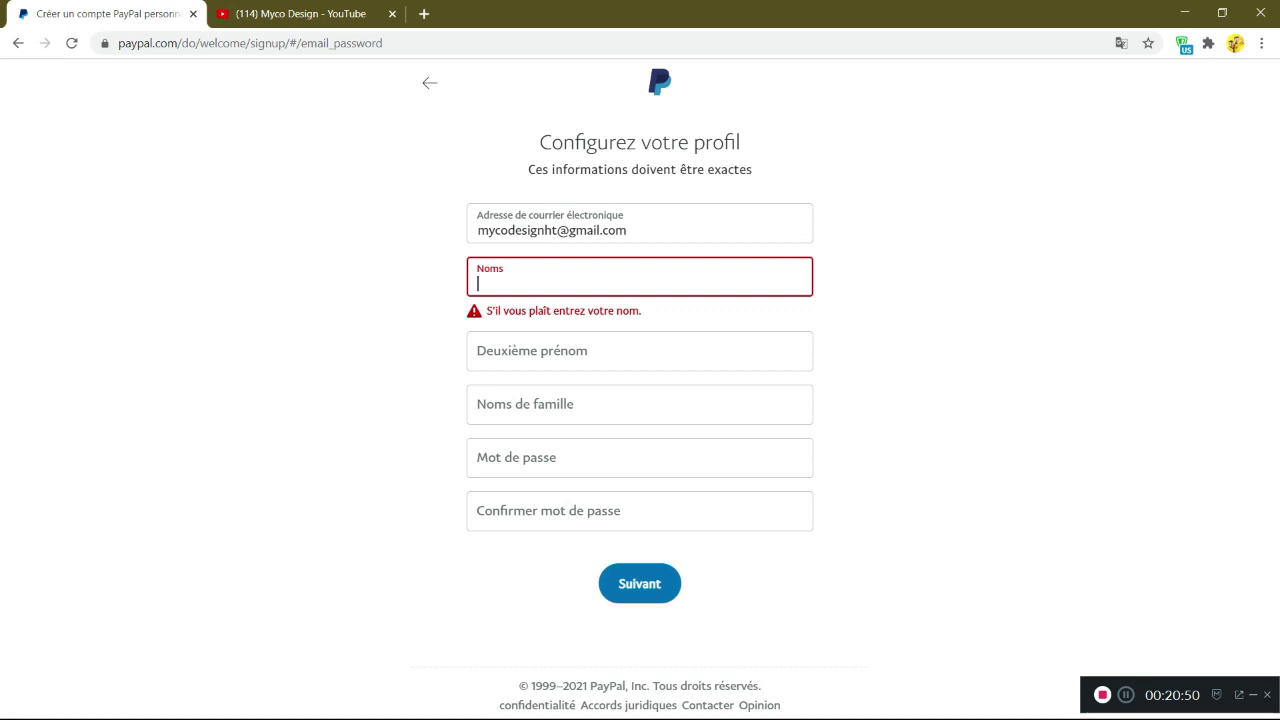
pyautogui.click(639, 351)
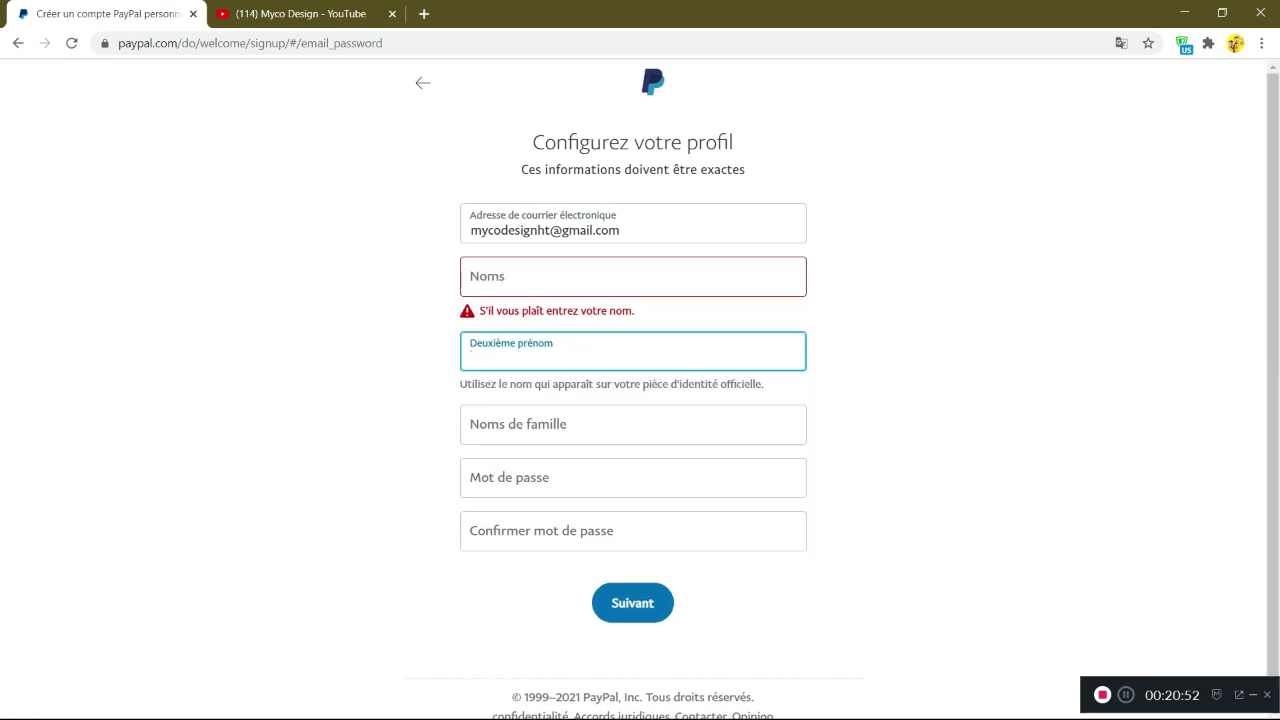
pyautogui.click(632, 424)
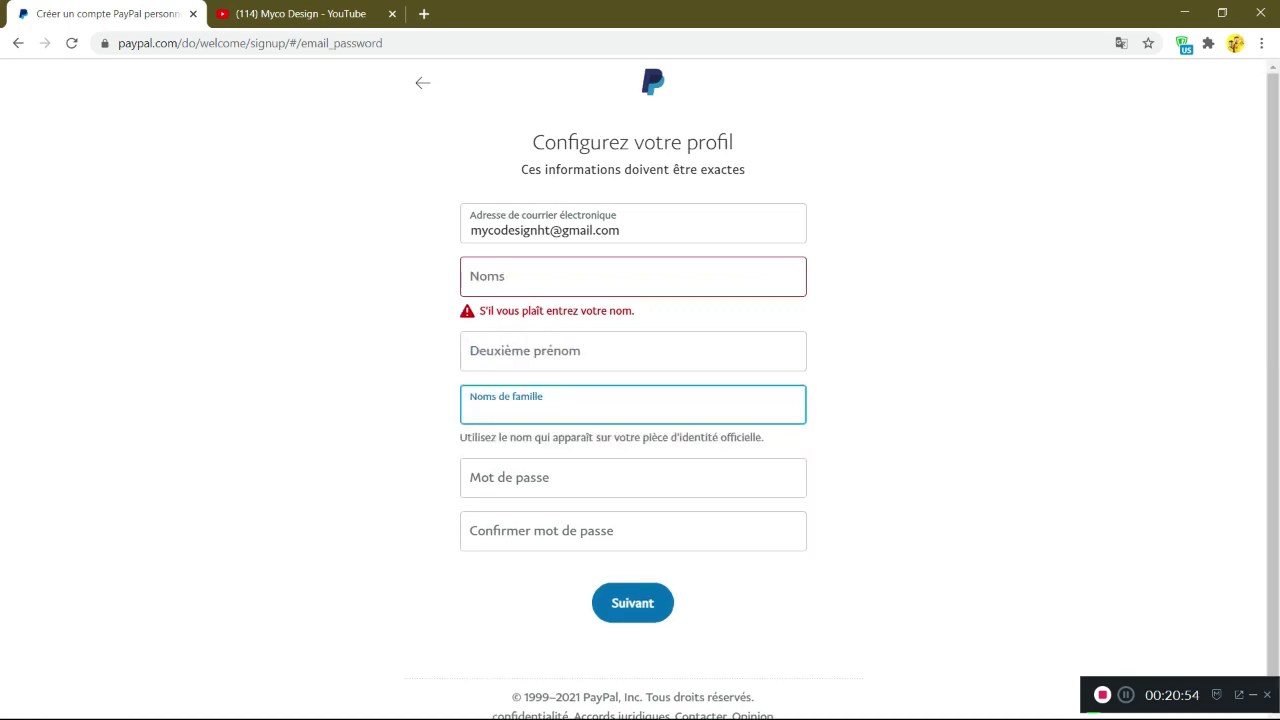
pyautogui.click(632, 276)
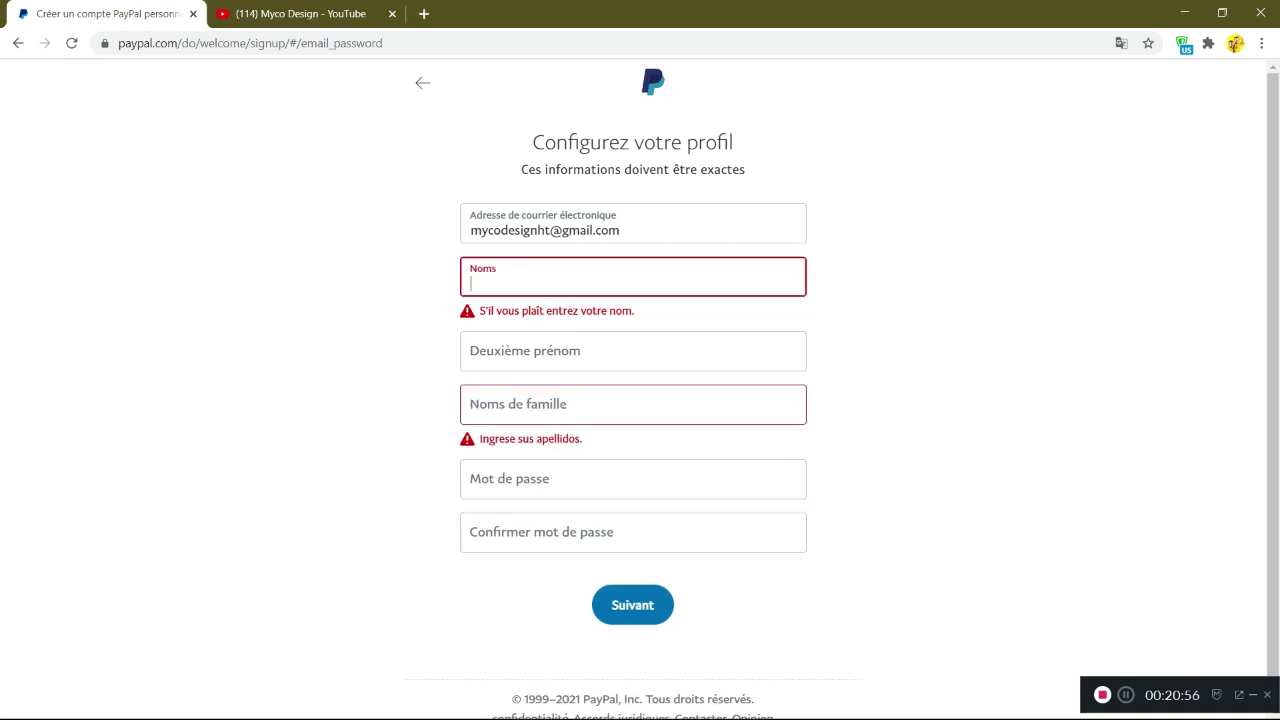
pyautogui.click(632, 404)
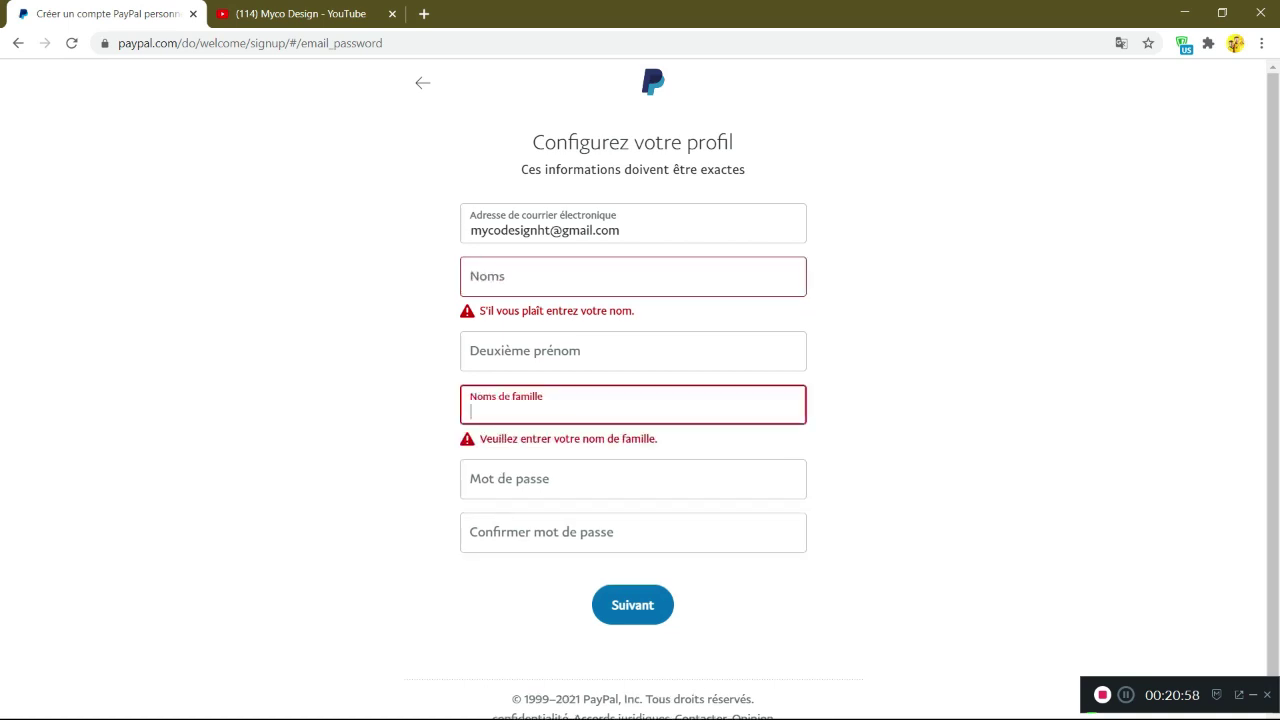
pyautogui.click(632, 351)
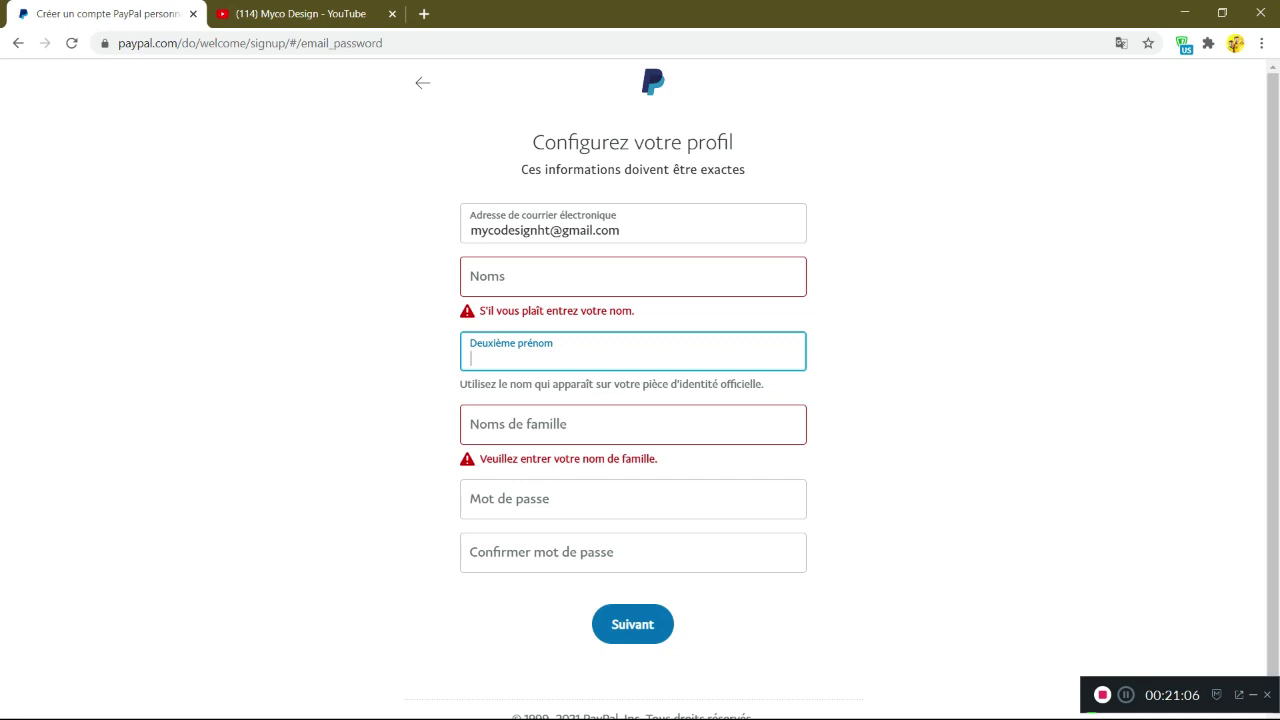
pyautogui.click(633, 283)
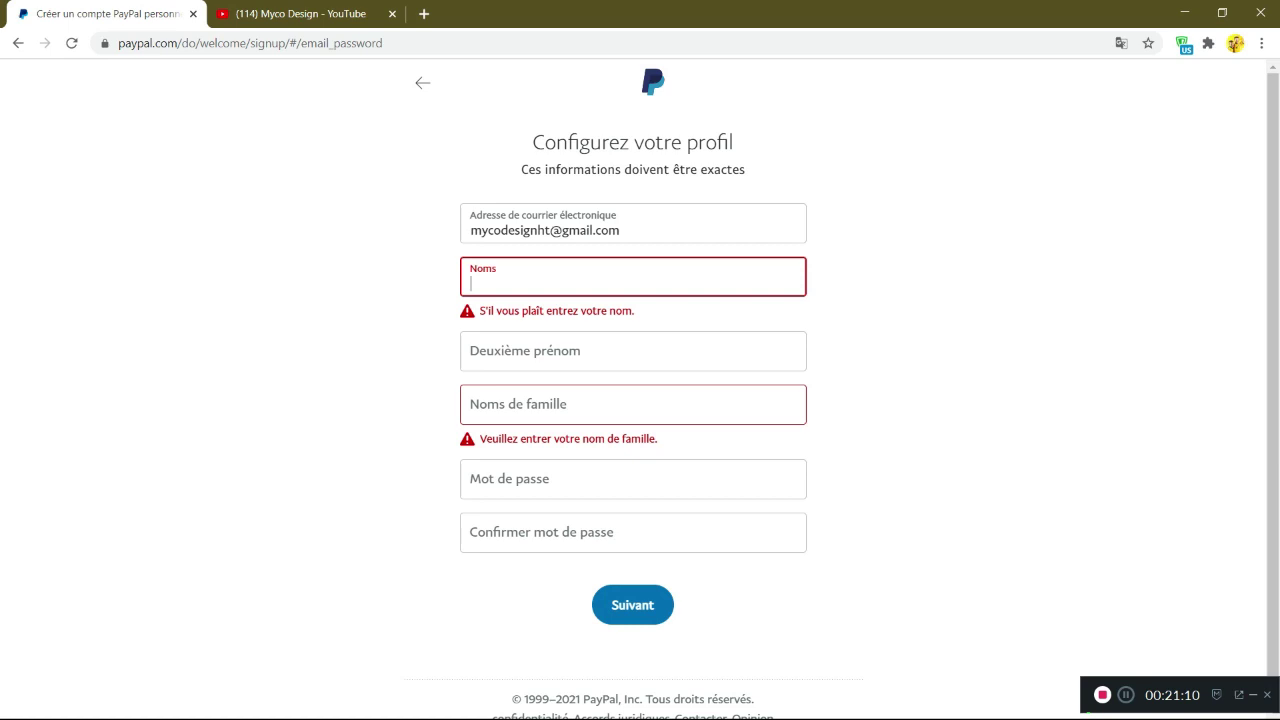
pyautogui.click(633, 351)
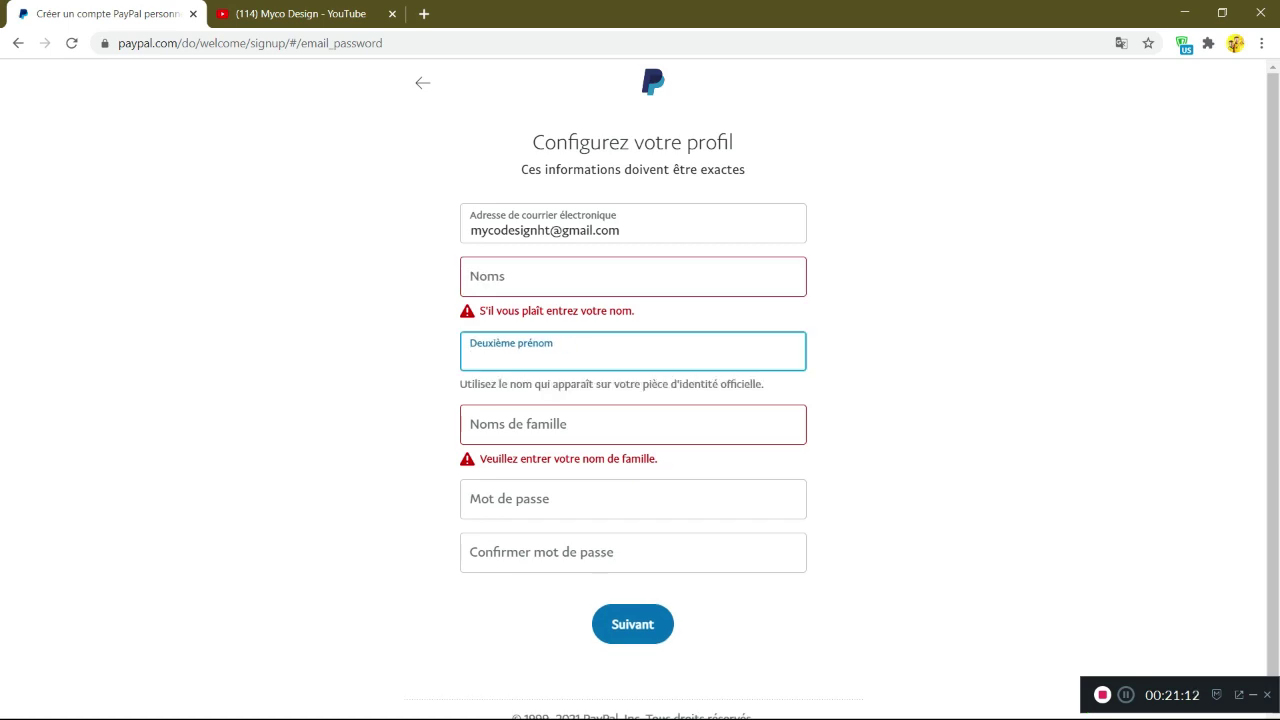
pyautogui.click(633, 424)
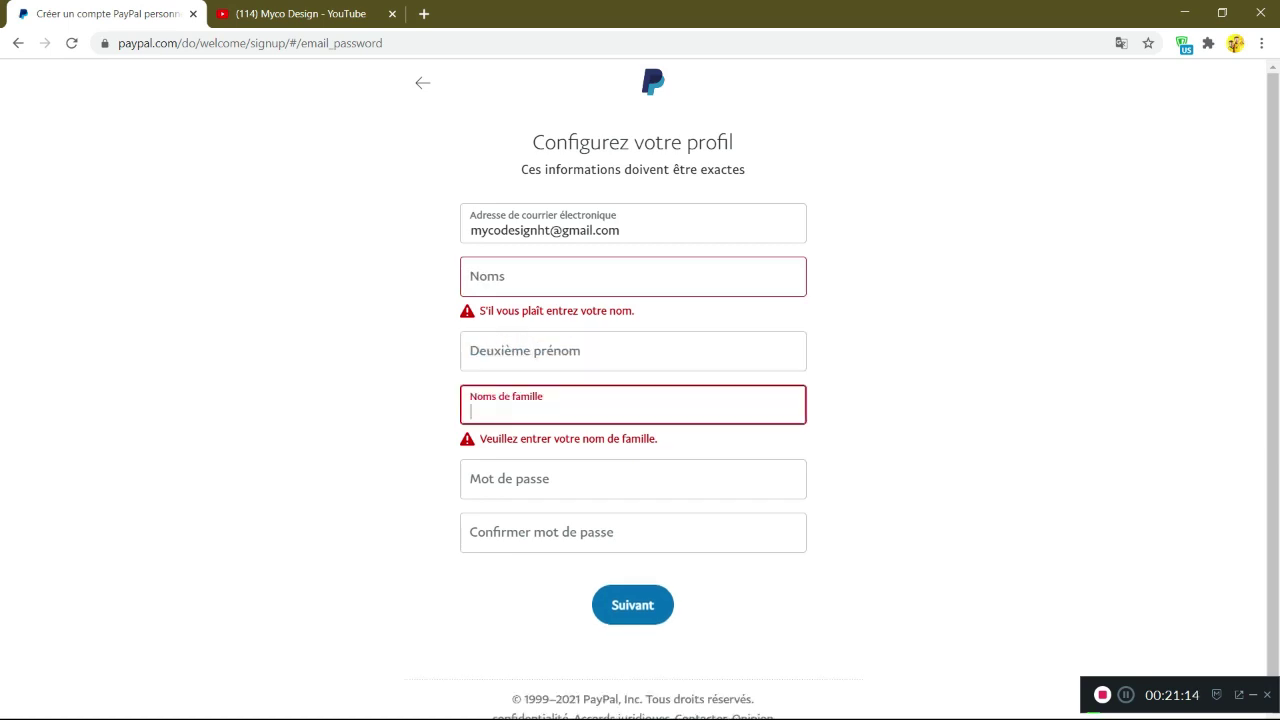
pyautogui.click(633, 479)
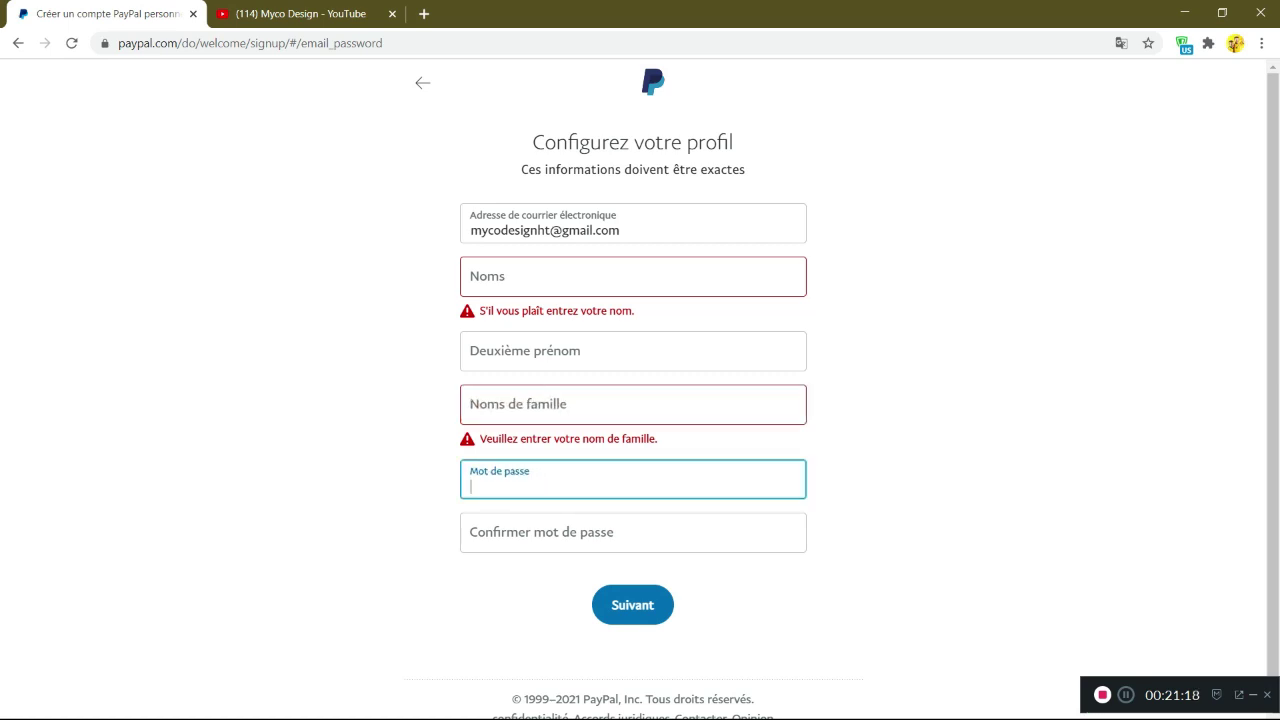
# - Enter the person's first name, middle name and last name in their fields
pyautogui.click(633, 277)
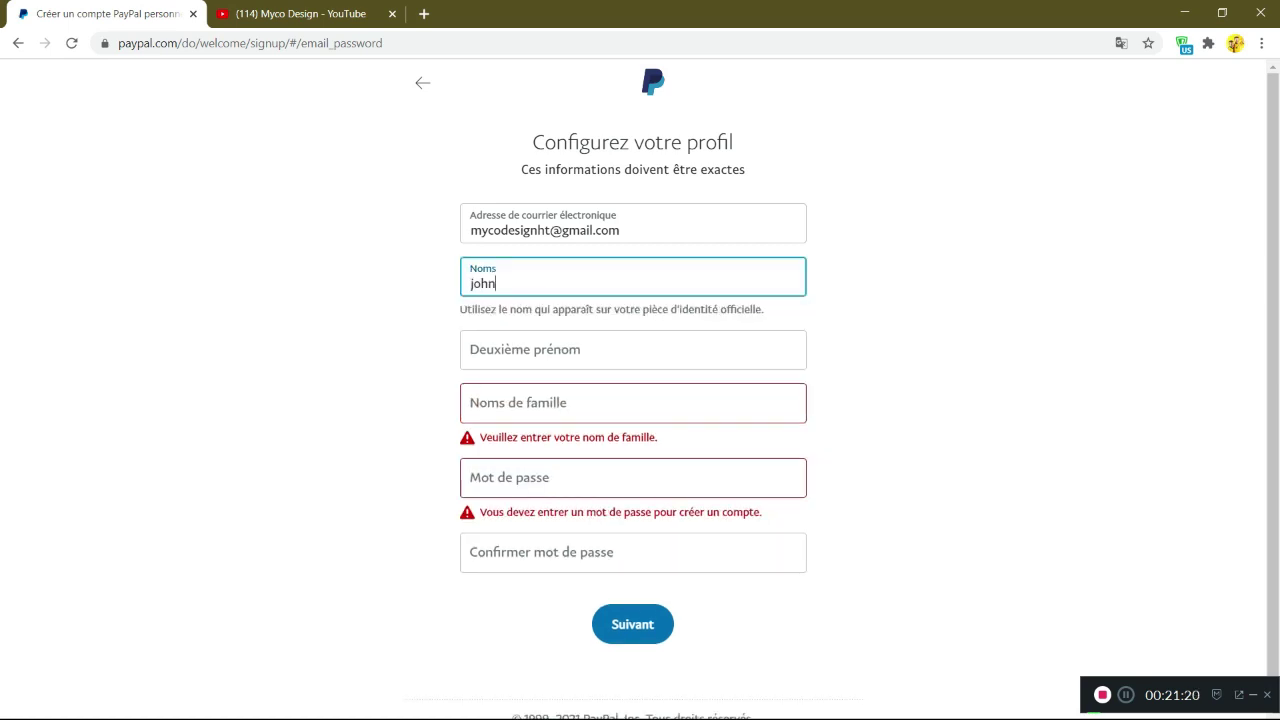
pyautogui.press('Tab')
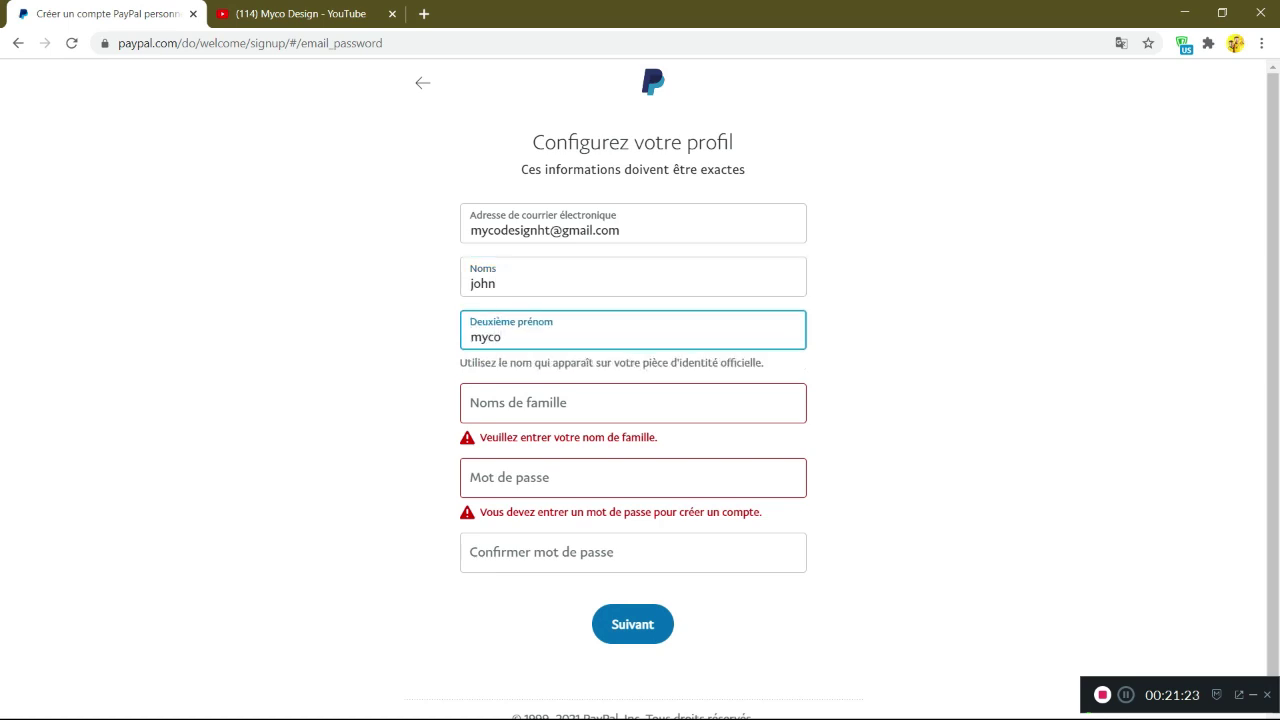
pyautogui.press('Tab')
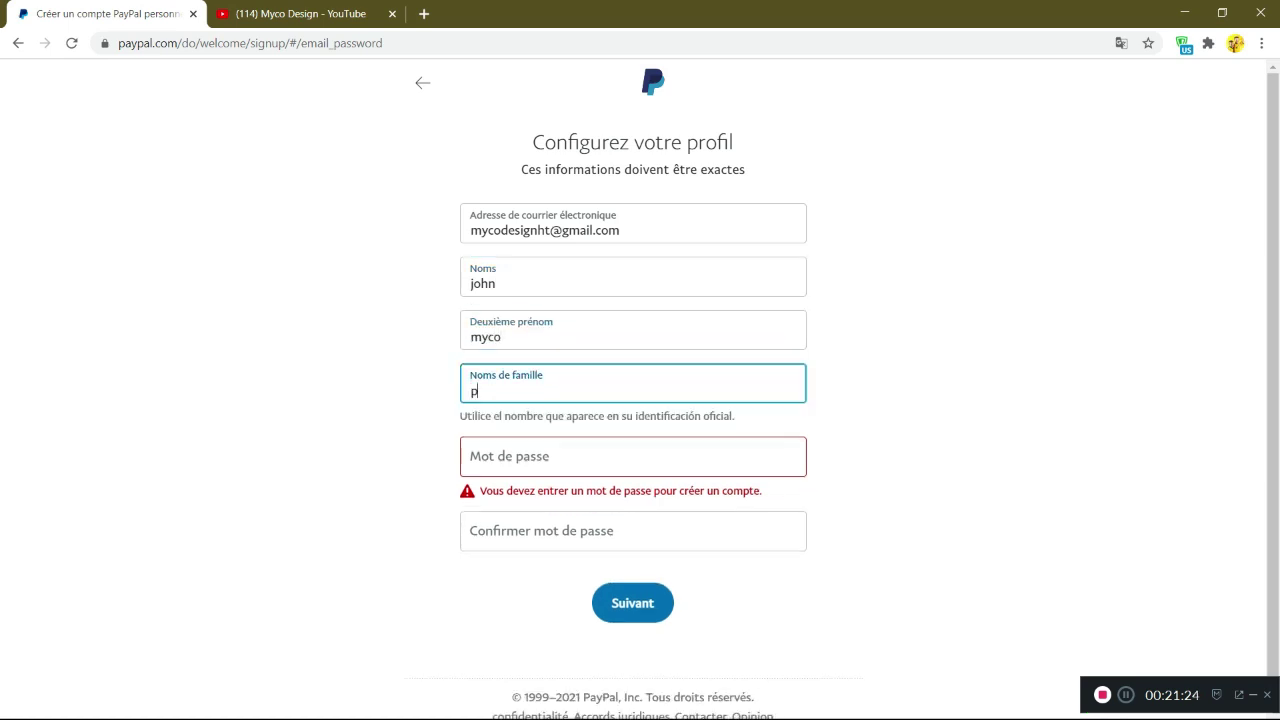
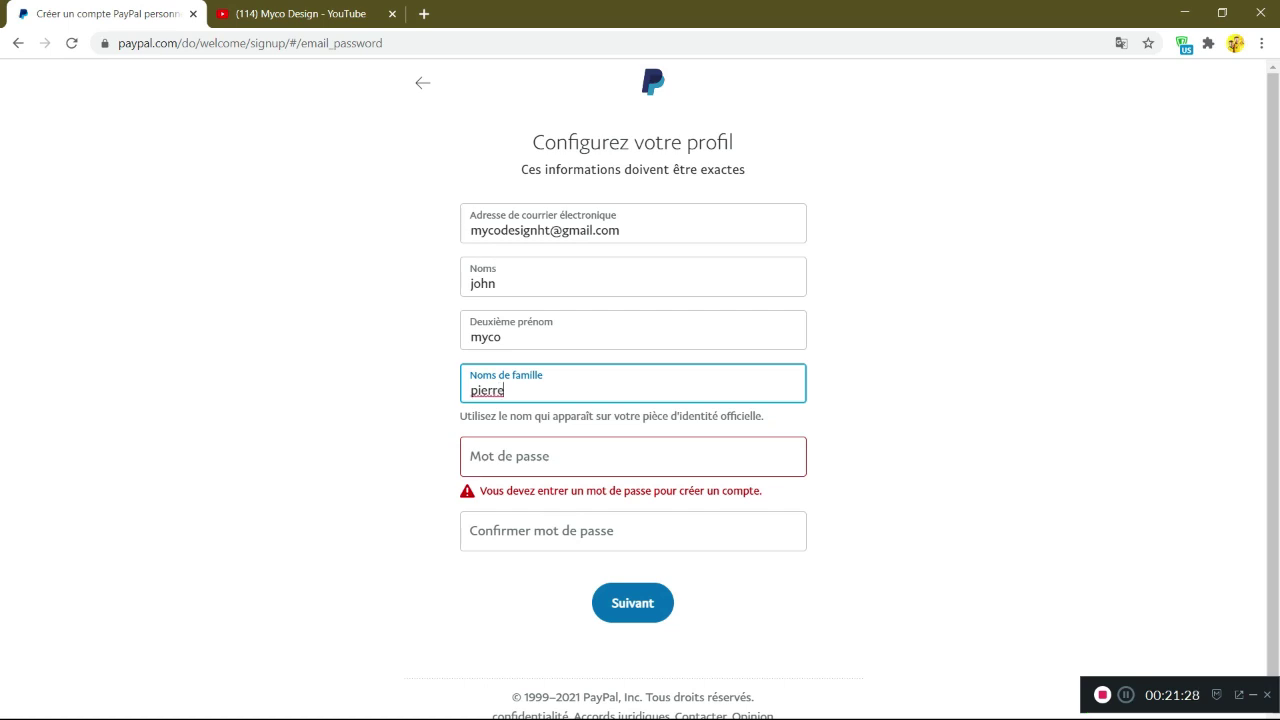
pyautogui.press('Tab')
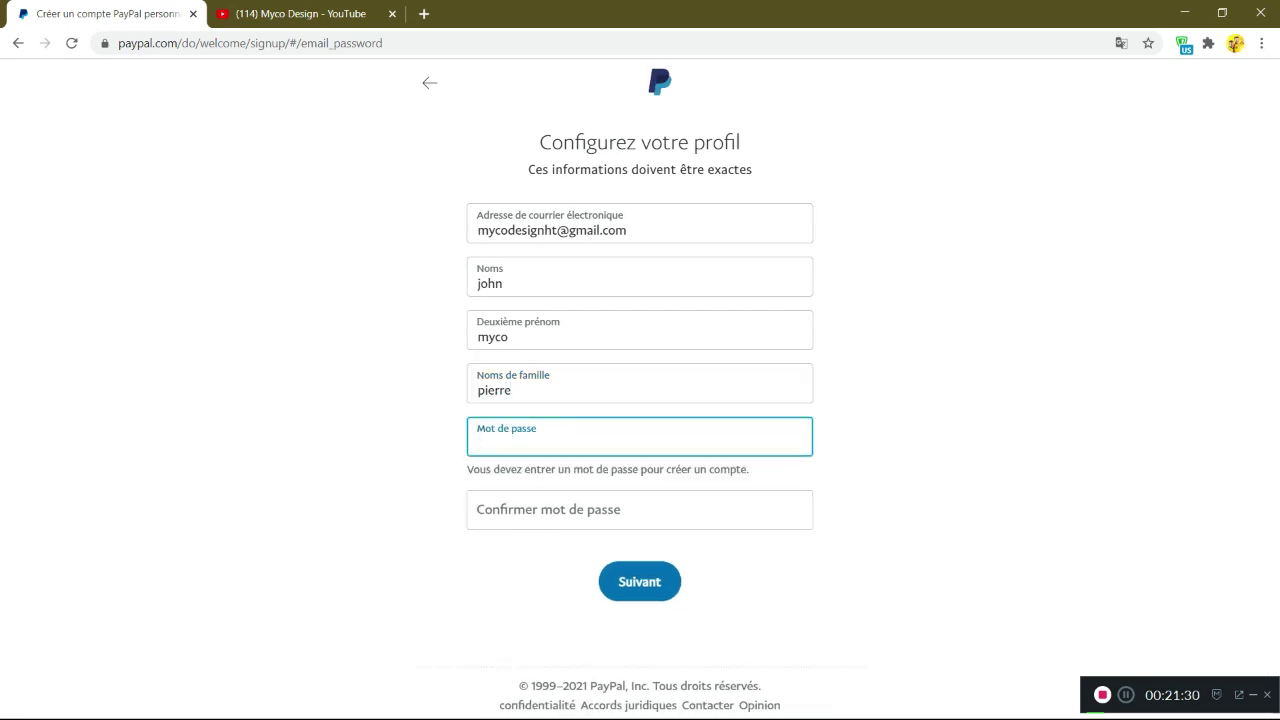
# - Enter the account password, confirm it, and submit the profile details
pyautogui.write('•')
pyautogui.press('BackSpace')
pyautogui.write('••••')
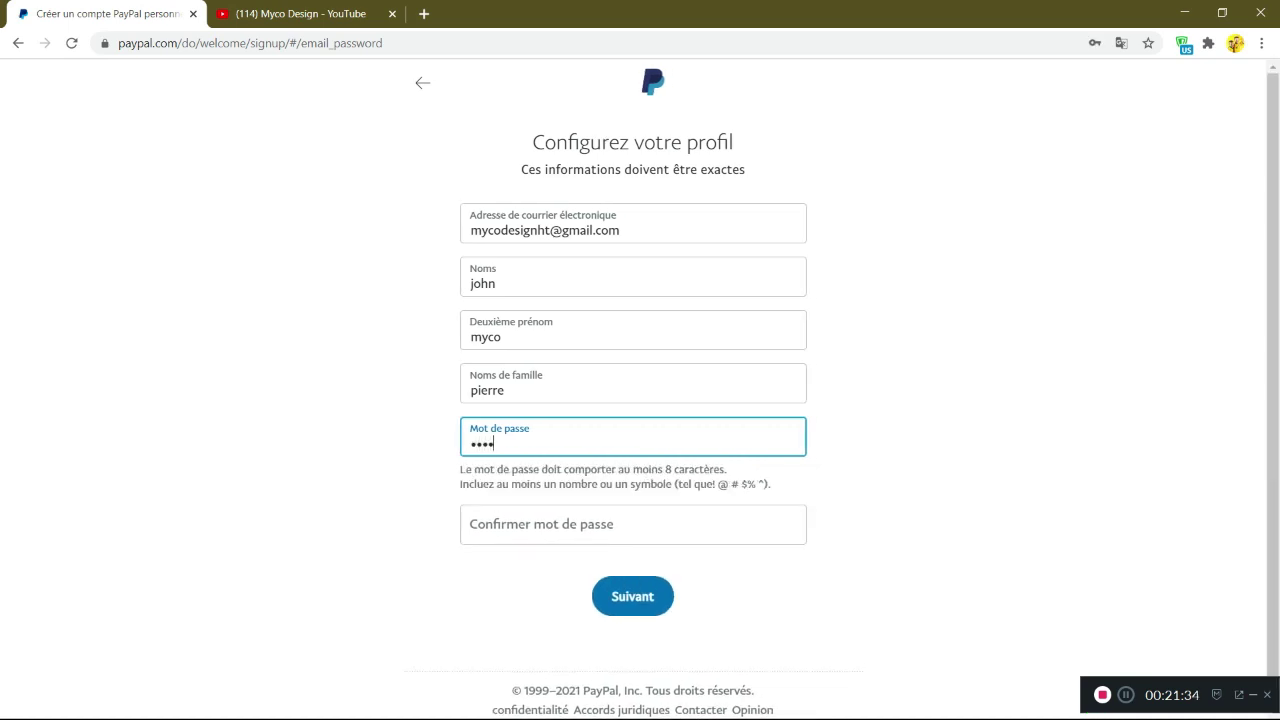
pyautogui.write('••••')
pyautogui.click(640, 490)
pyautogui.write('••••••••')
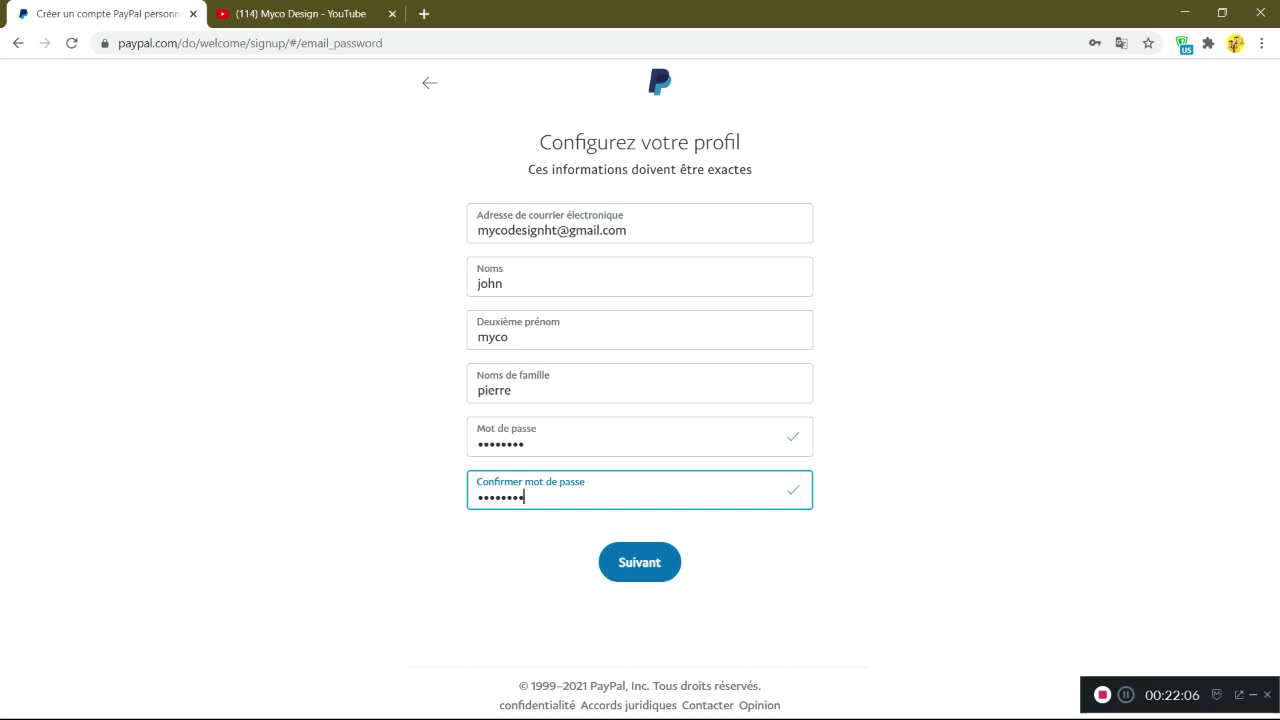
pyautogui.press('Return')
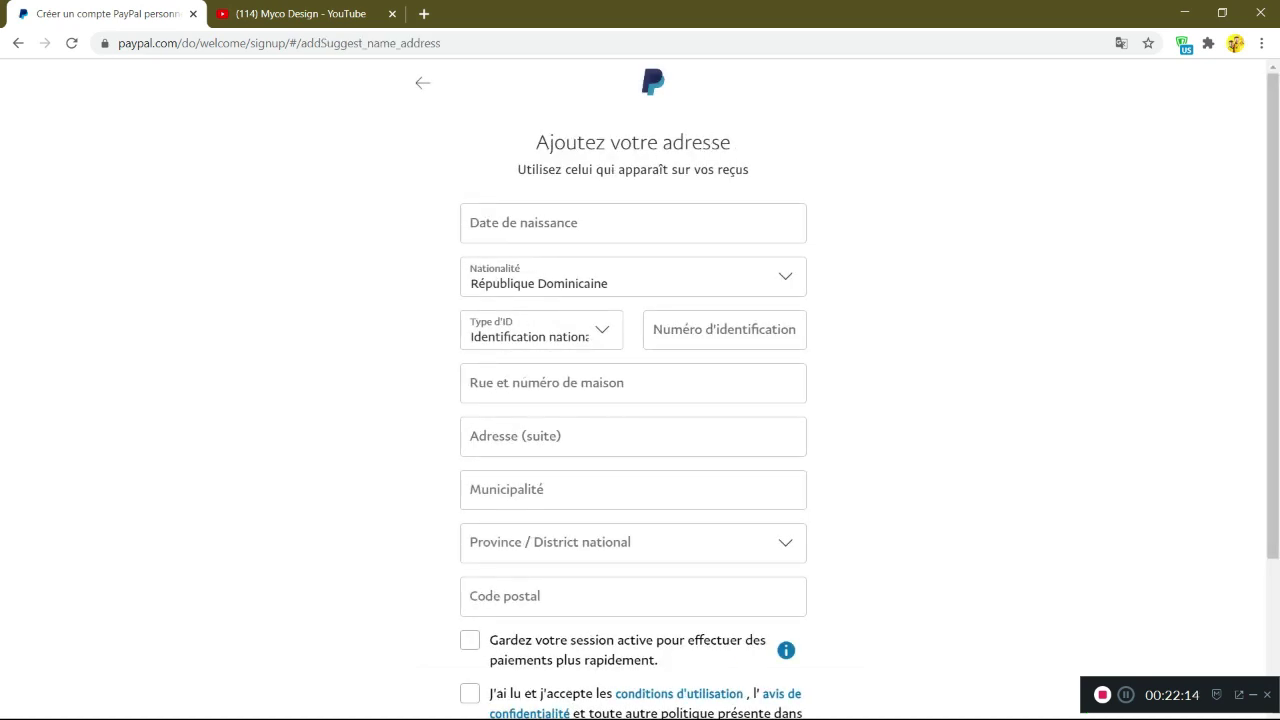
# - Keep République Dominicaine as nationality and set the ID type to No de passeport
pyautogui.click(632, 222)
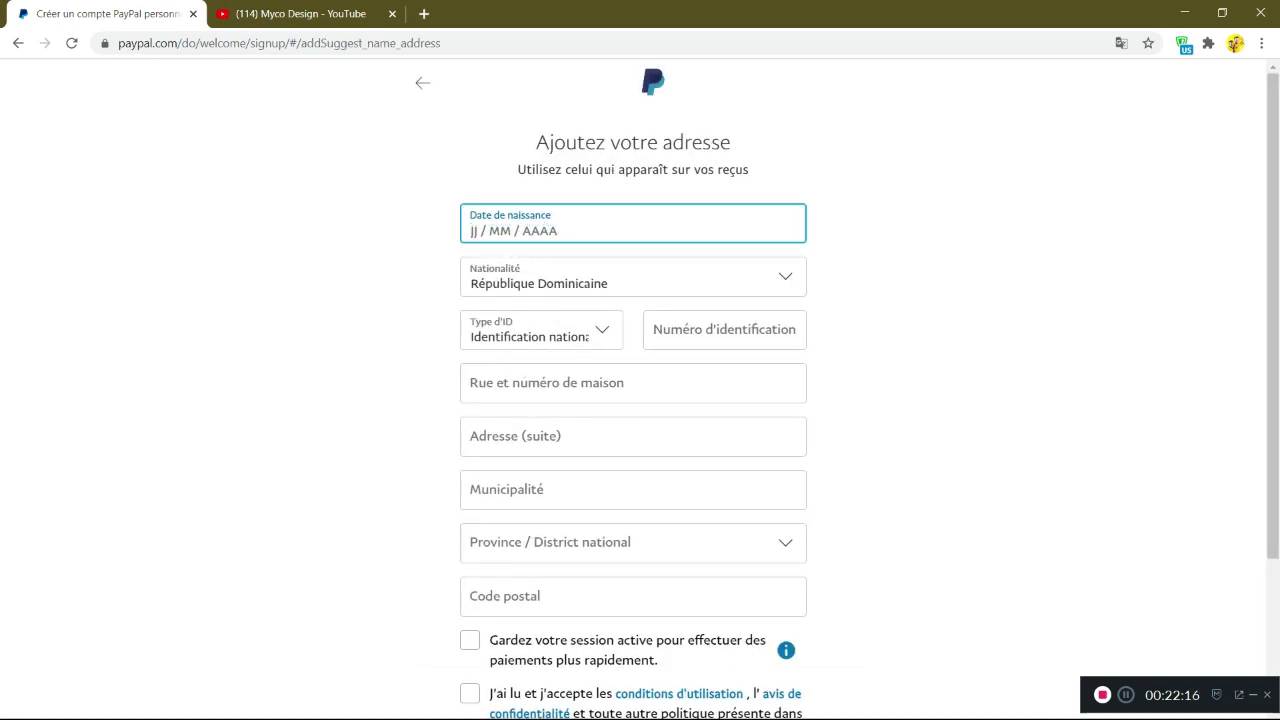
pyautogui.click(632, 276)
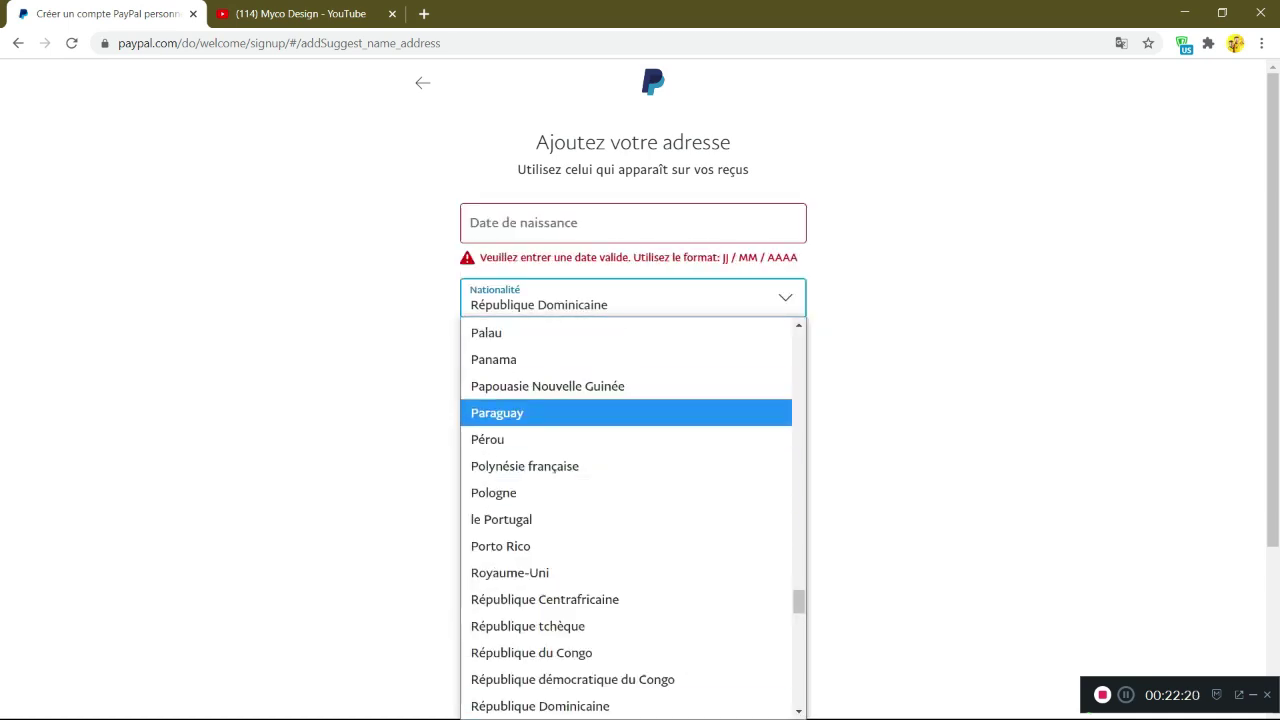
pyautogui.scroll(1, 625, 357)
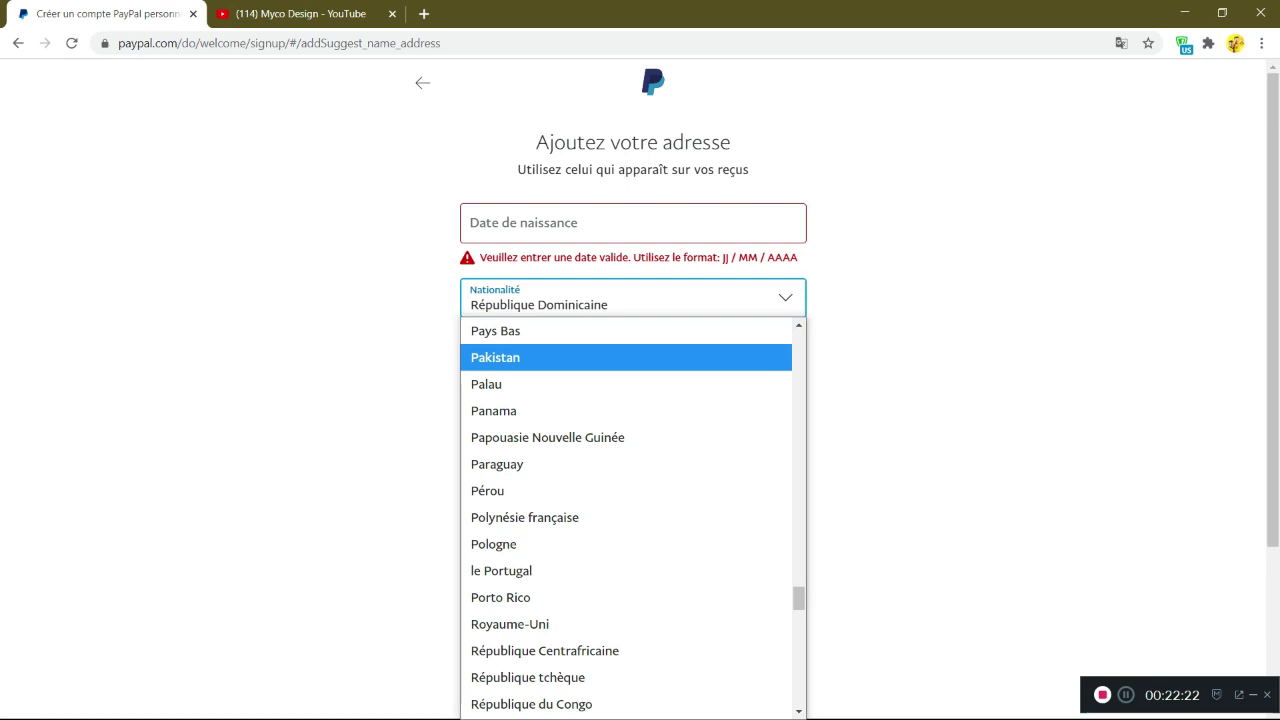
pyautogui.press('Escape')
pyautogui.click(540, 351)
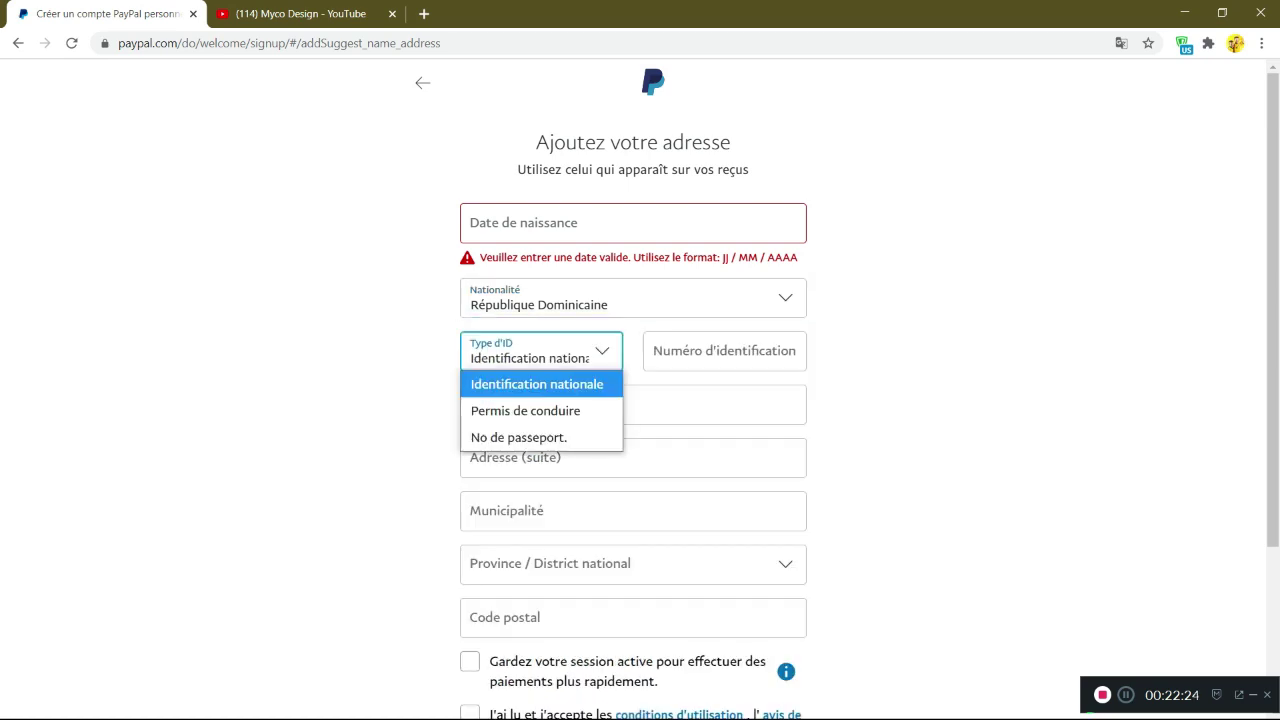
pyautogui.press('Down')
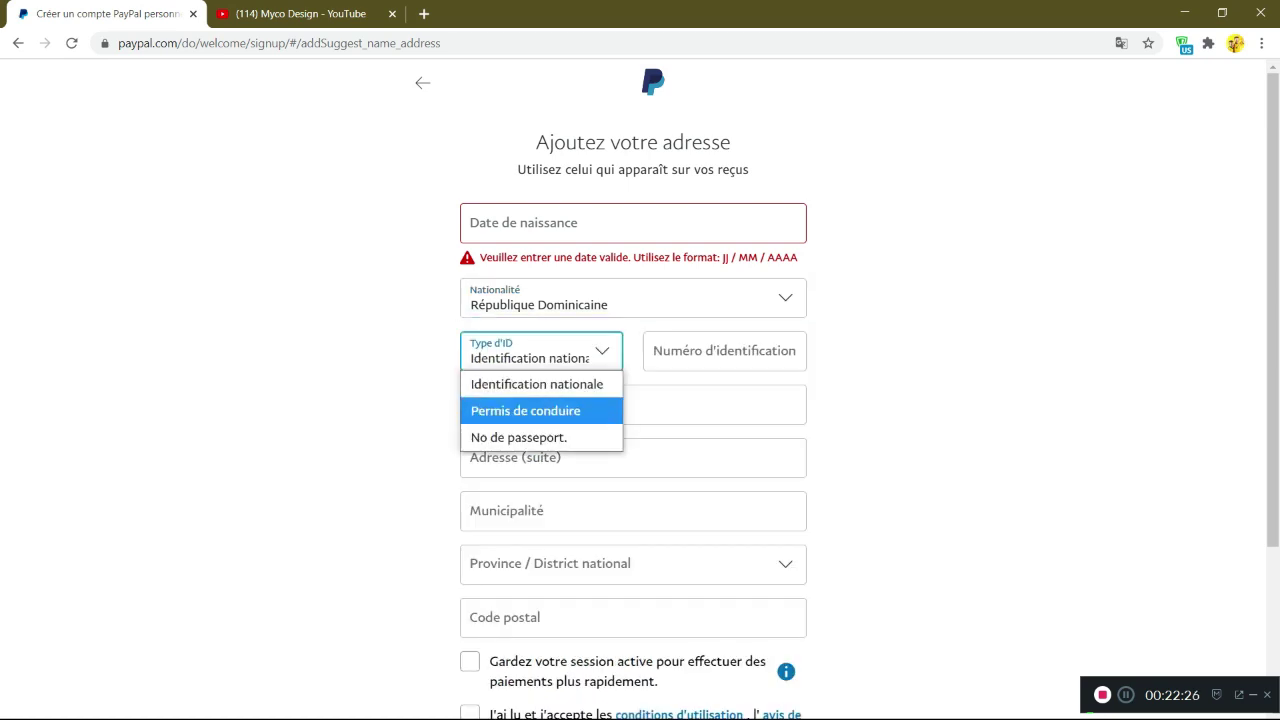
pyautogui.press('Up')
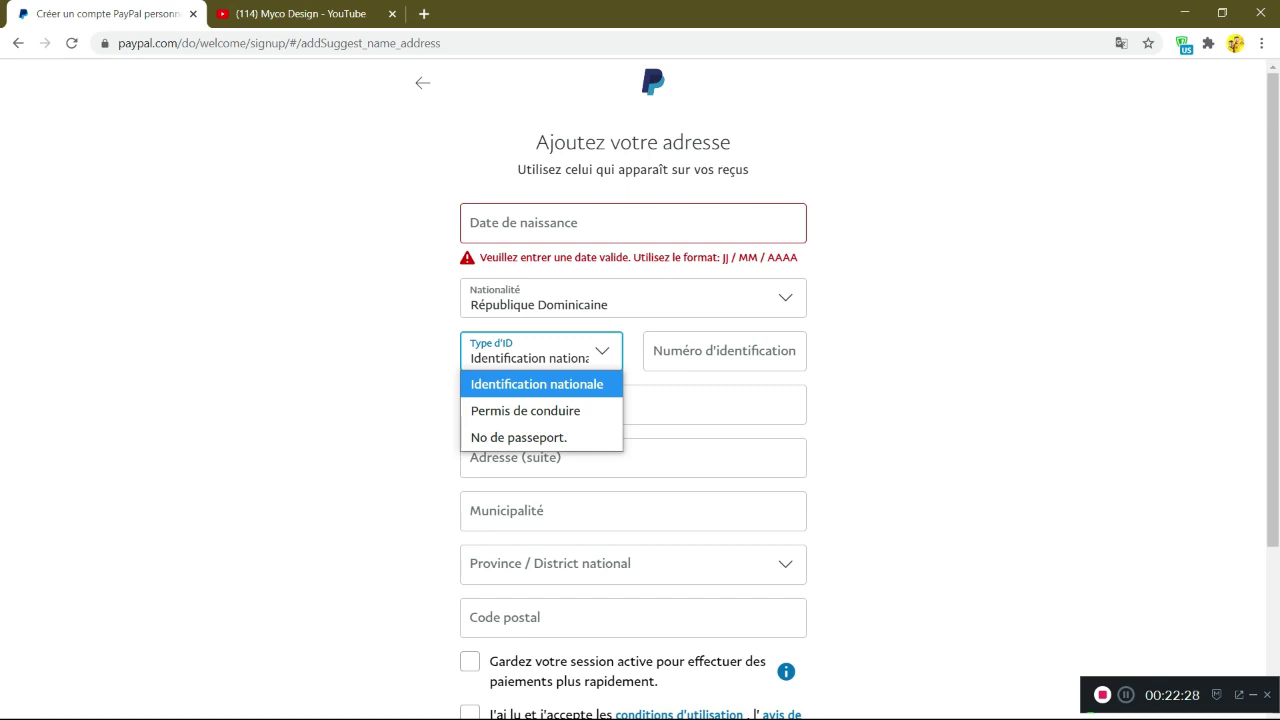
pyautogui.press('Down')
pyautogui.press('Down')
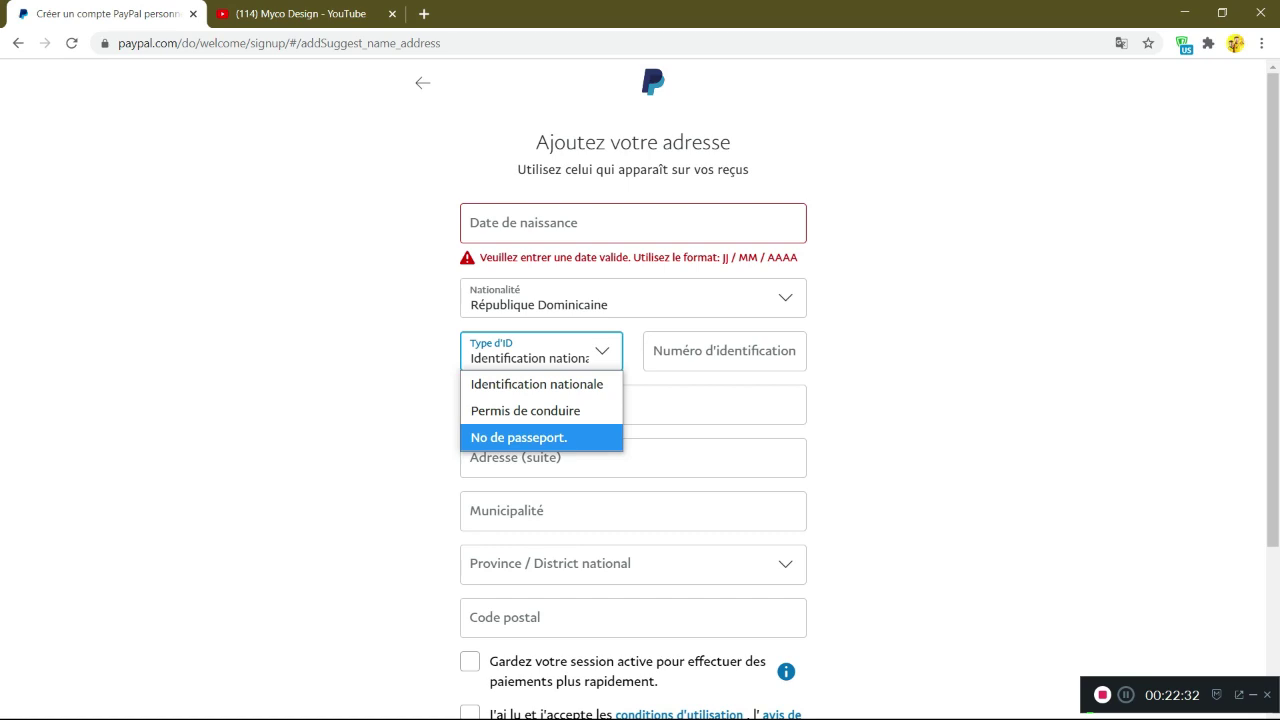
pyautogui.press('Return')
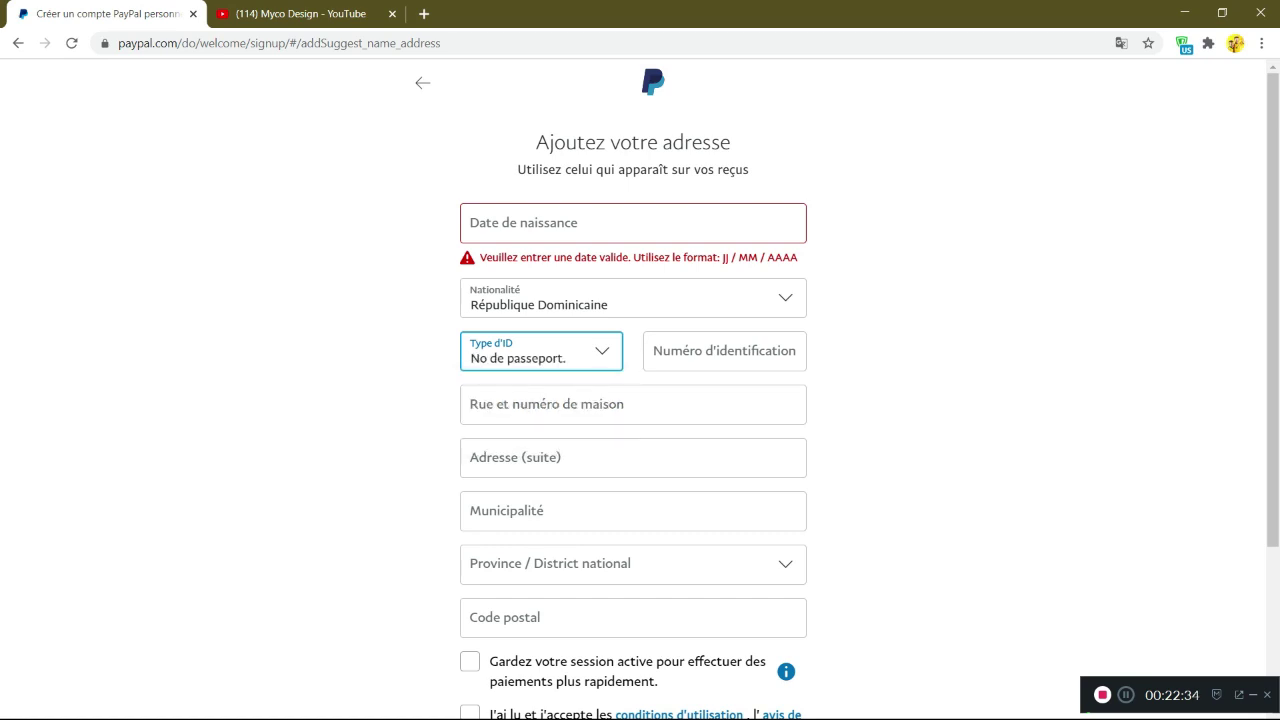
# - Enter the passport number as identification, then pass the street and municipality fields to the province
pyautogui.click(724, 357)
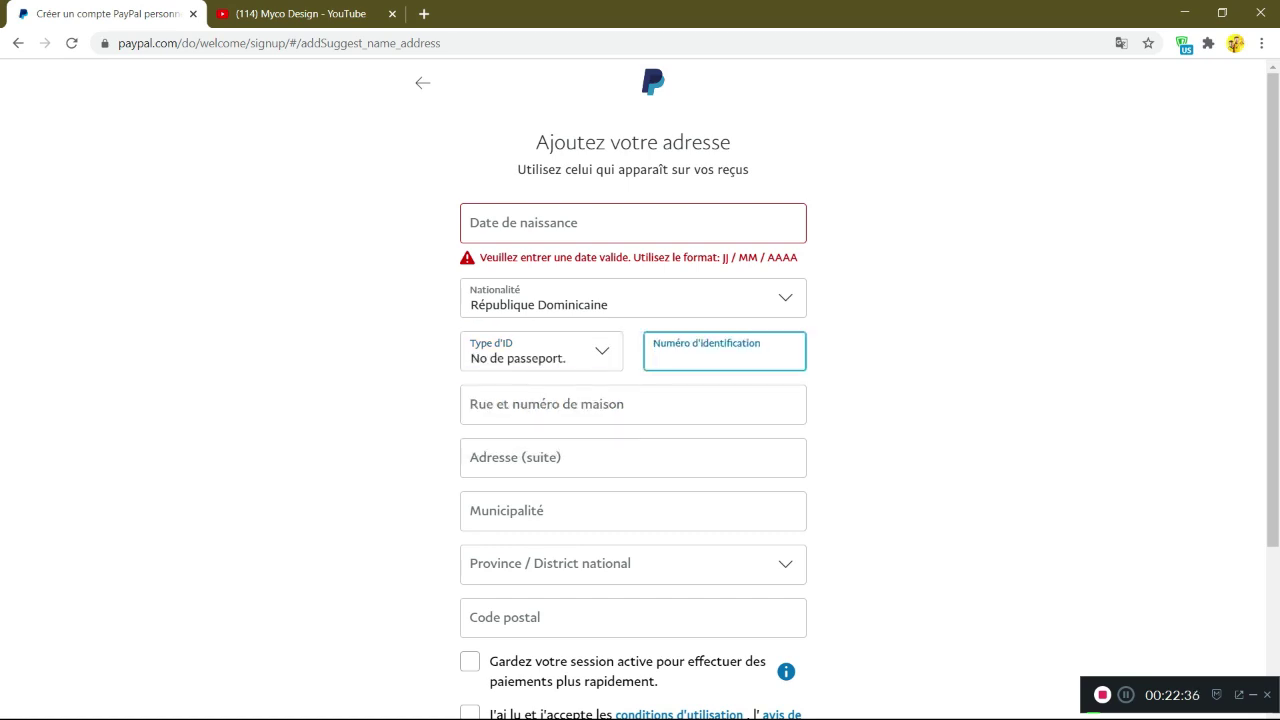
pyautogui.click(633, 404)
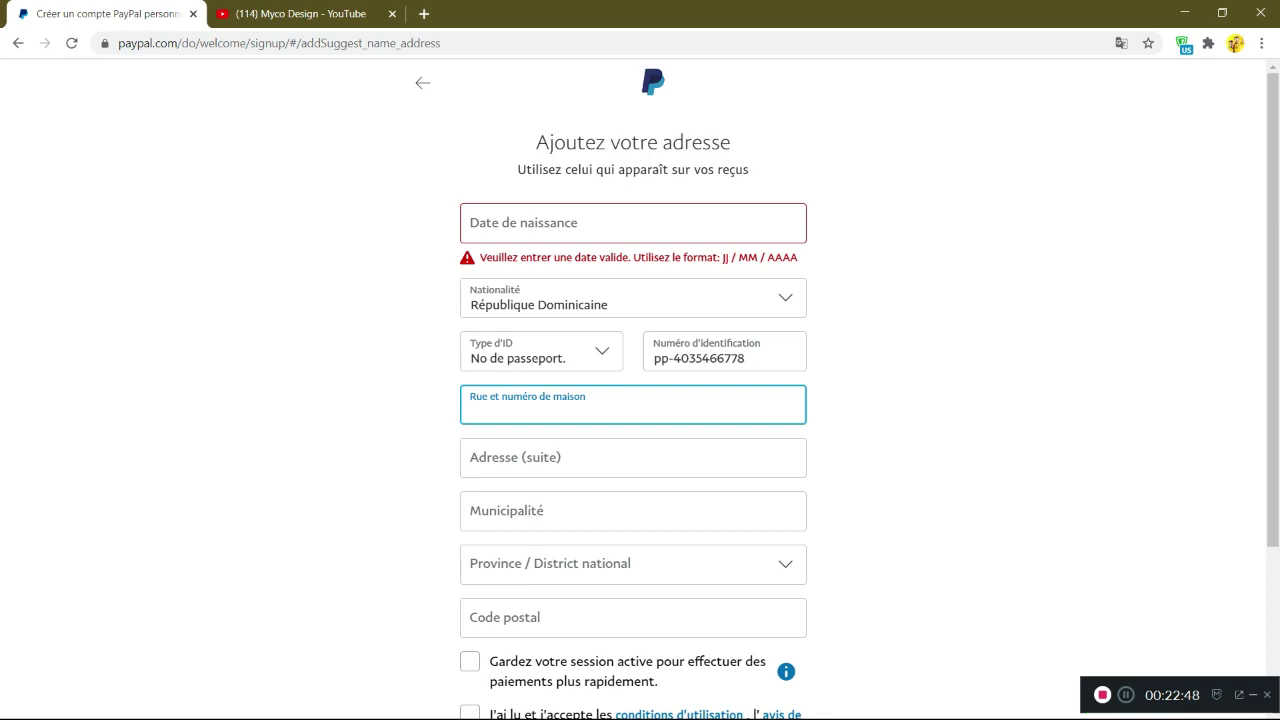
pyautogui.click(633, 457)
pyautogui.click(633, 532)
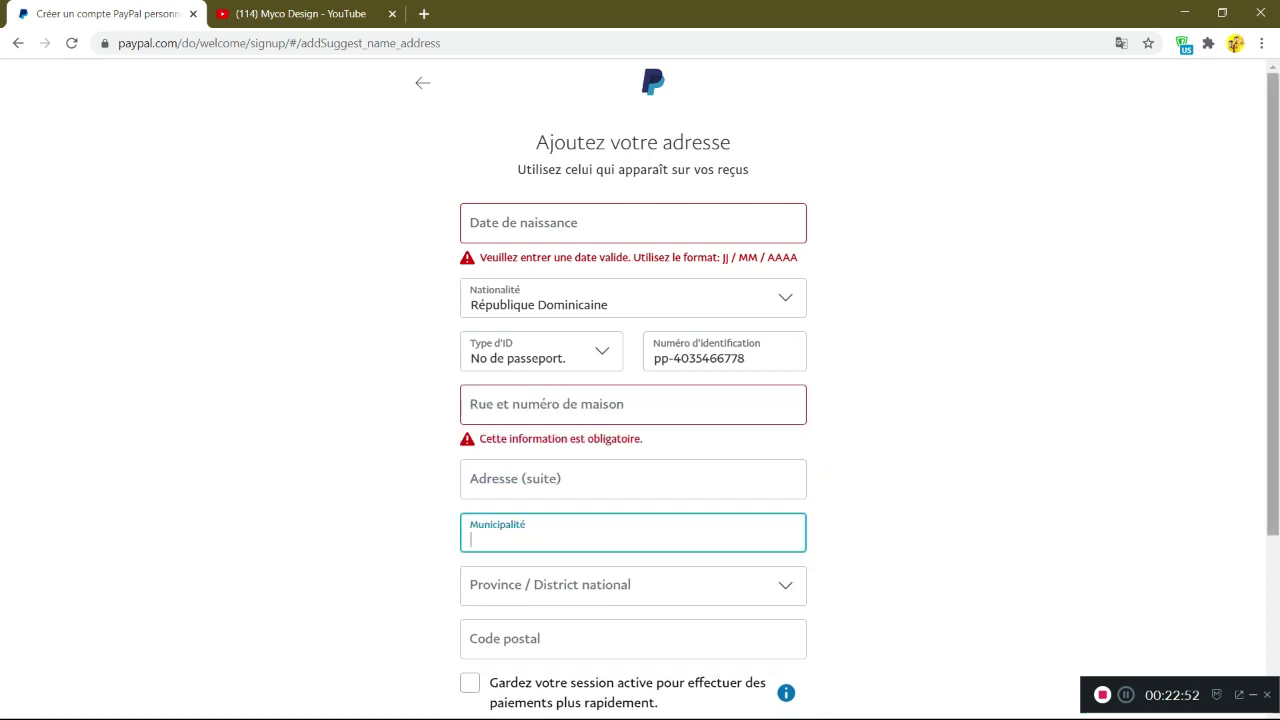
pyautogui.scroll(-2, 633, 400)
pyautogui.write('ud')
pyautogui.press('BackSpace')
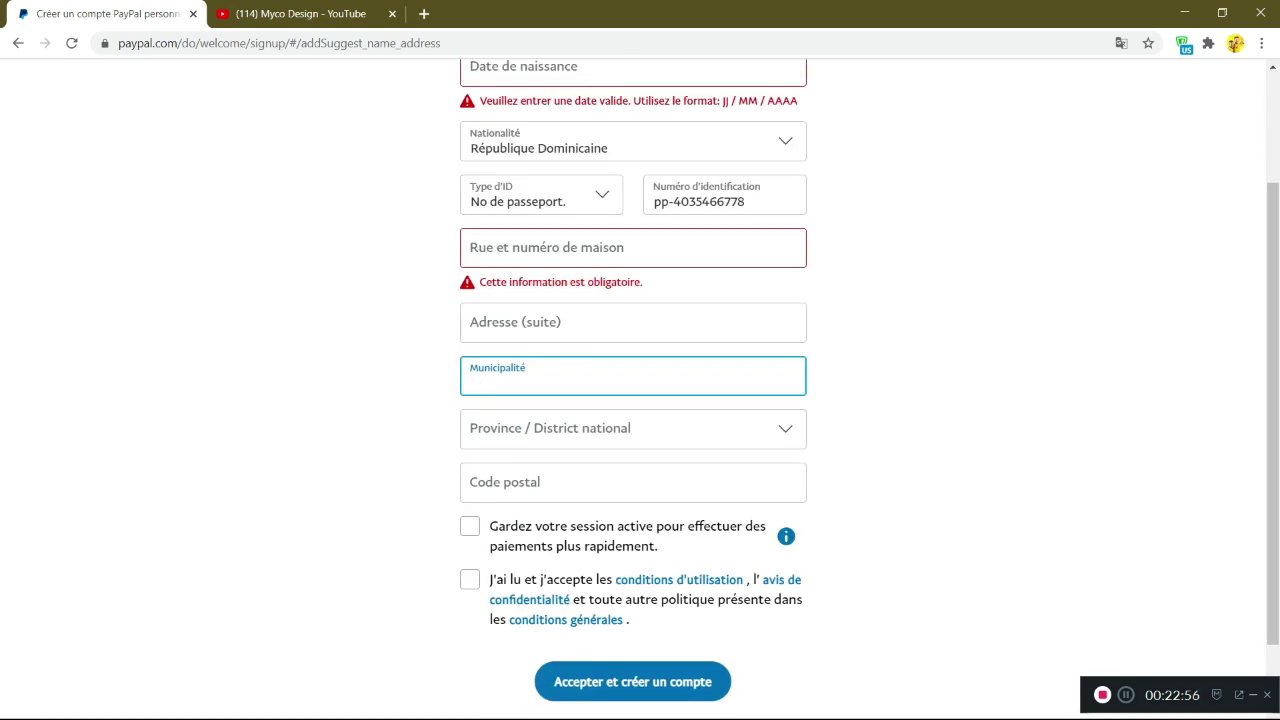
pyautogui.press('Tab')
pyautogui.hotkey('alt', 'Down')
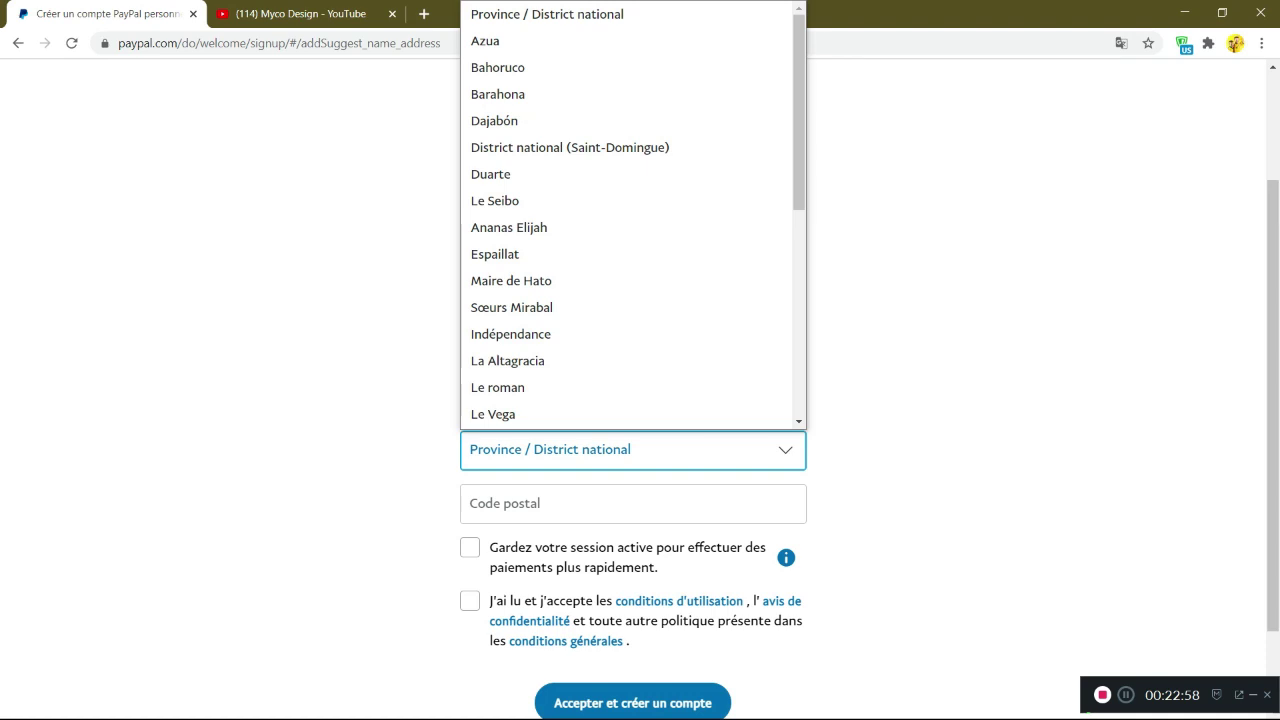
pyautogui.press('Down')
pyautogui.press('Down')
pyautogui.scroll(-2, 633, 215)
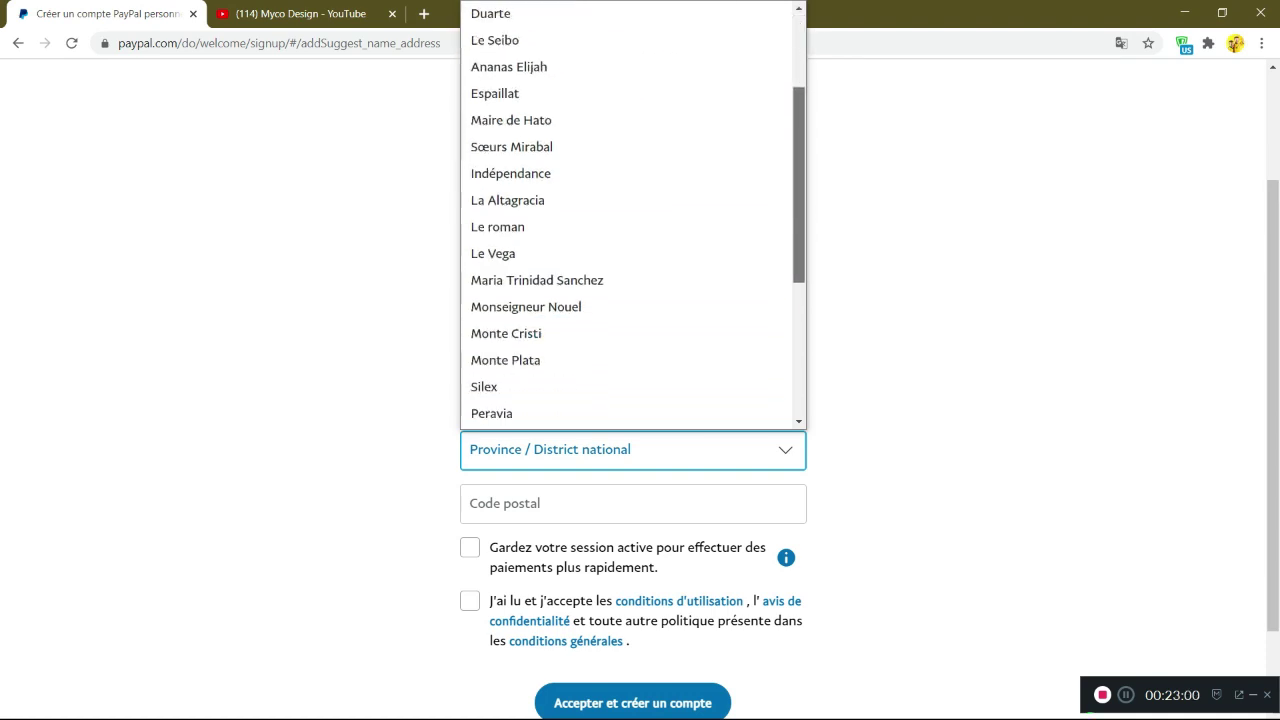
pyautogui.scroll(-3, 633, 215)
pyautogui.scroll(5, 633, 215)
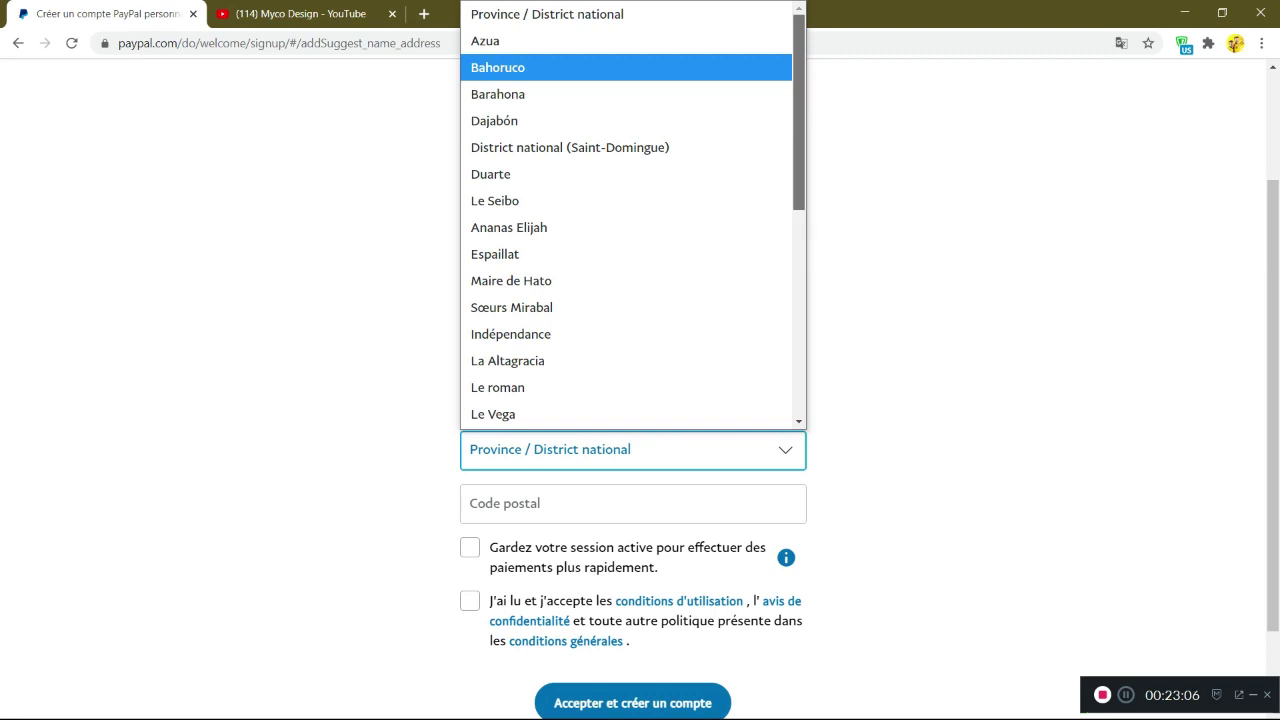
pyautogui.scroll(-5, 633, 215)
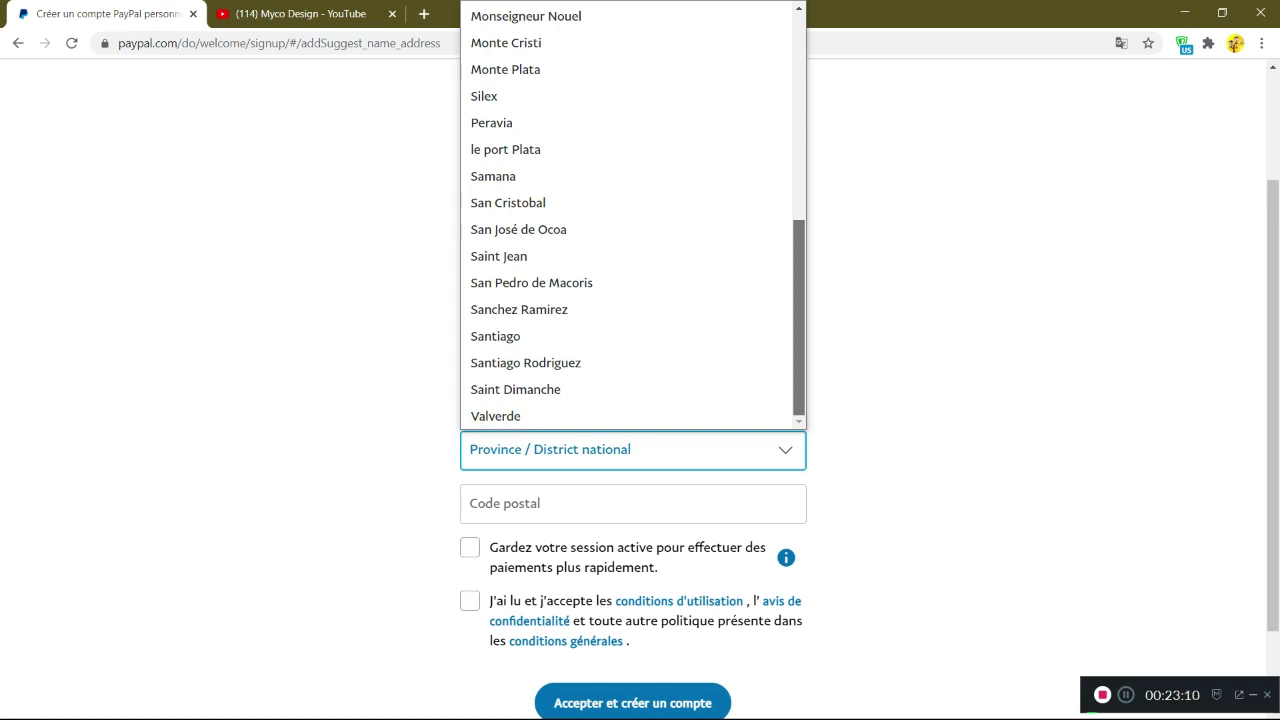
pyautogui.scroll(5, 633, 215)
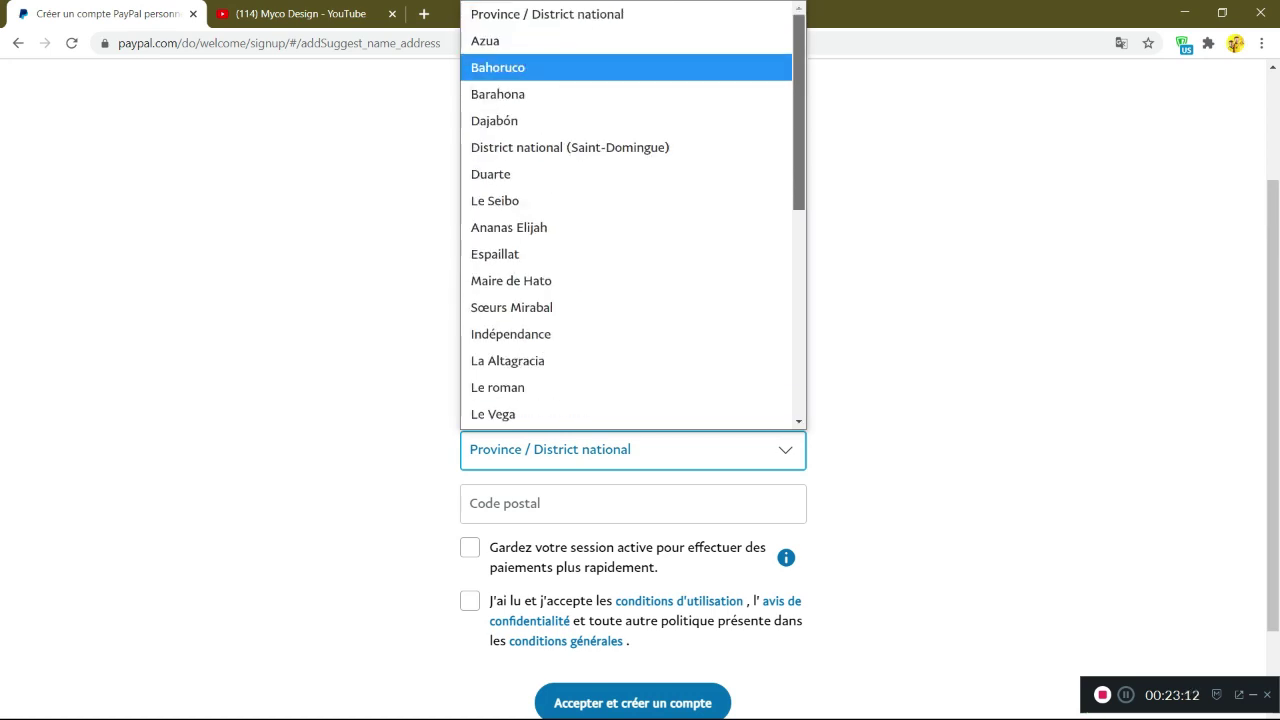
pyautogui.scroll(-1, 633, 215)
pyautogui.scroll(-5, 633, 215)
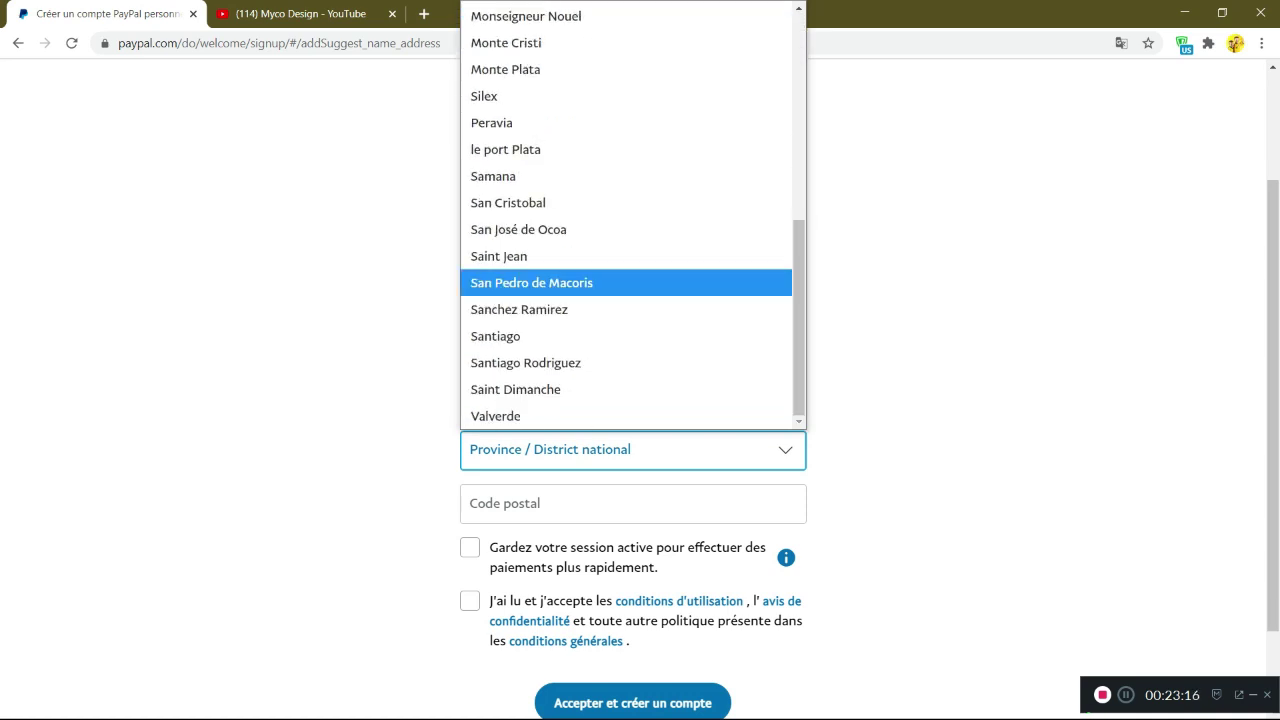
pyautogui.press('Escape')
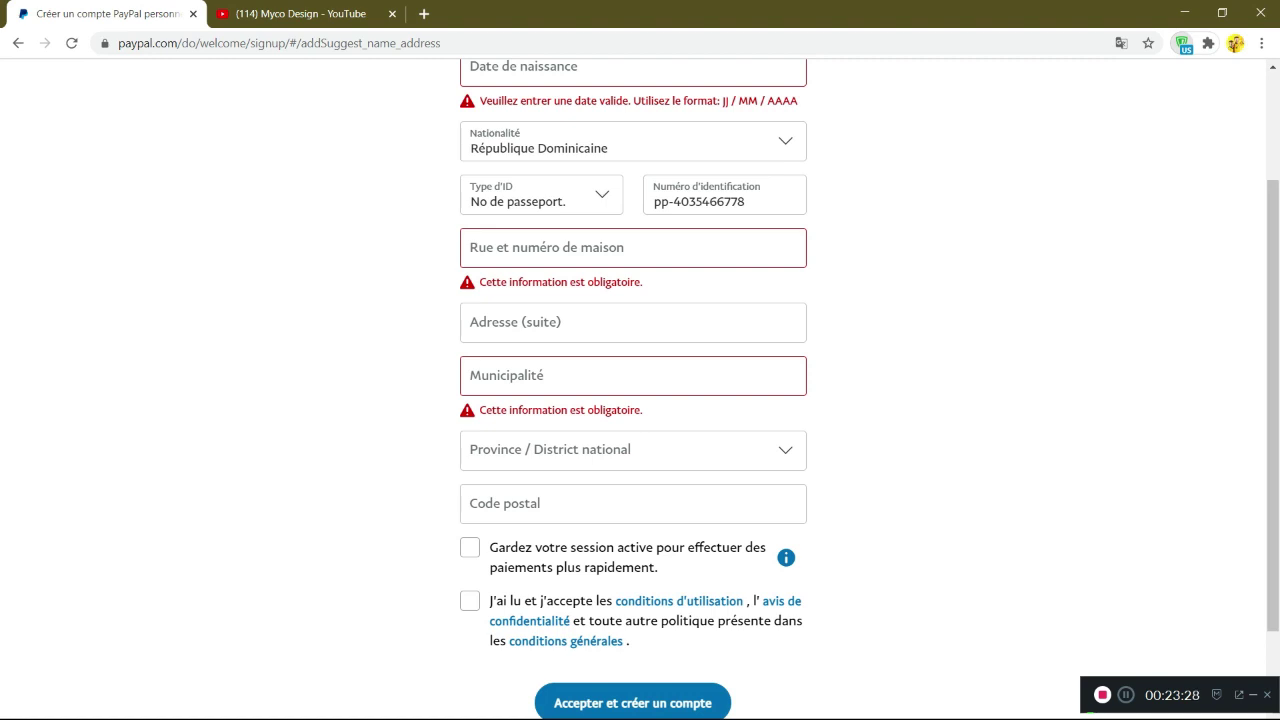
# - Check the ZenMate VPN status, then open the Province / District national list
pyautogui.click(1183, 43)
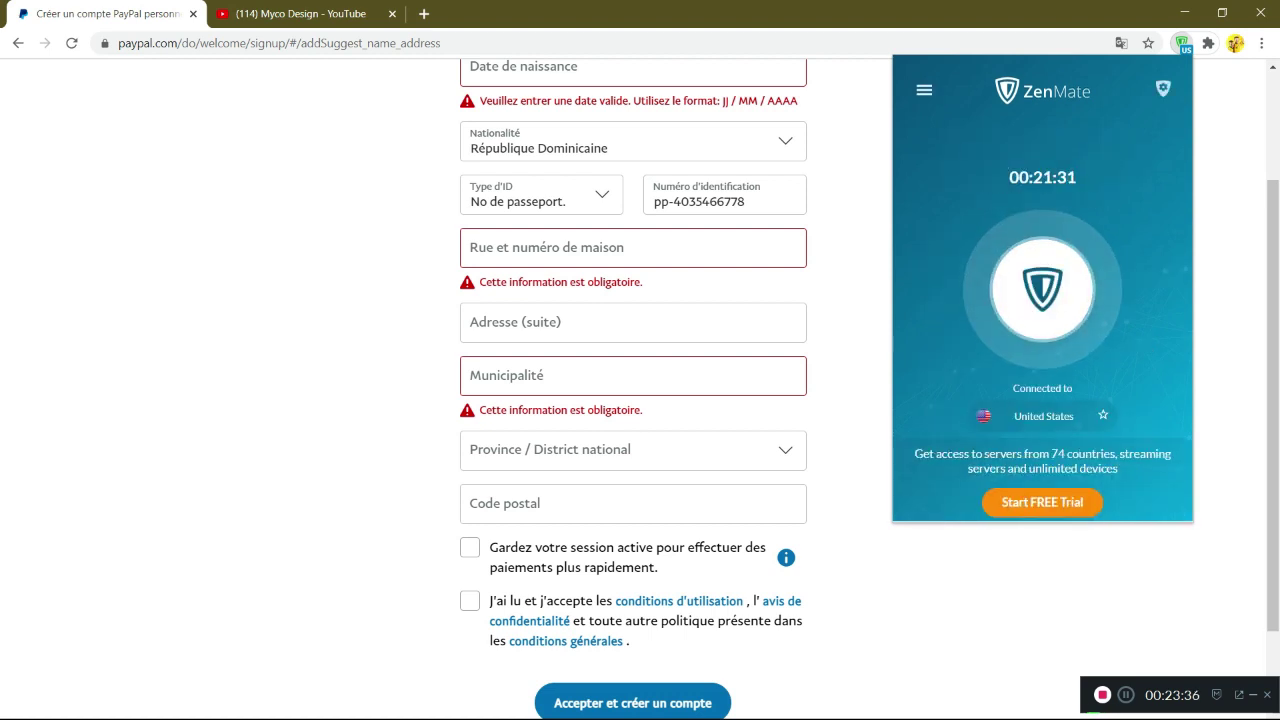
pyautogui.press('Escape')
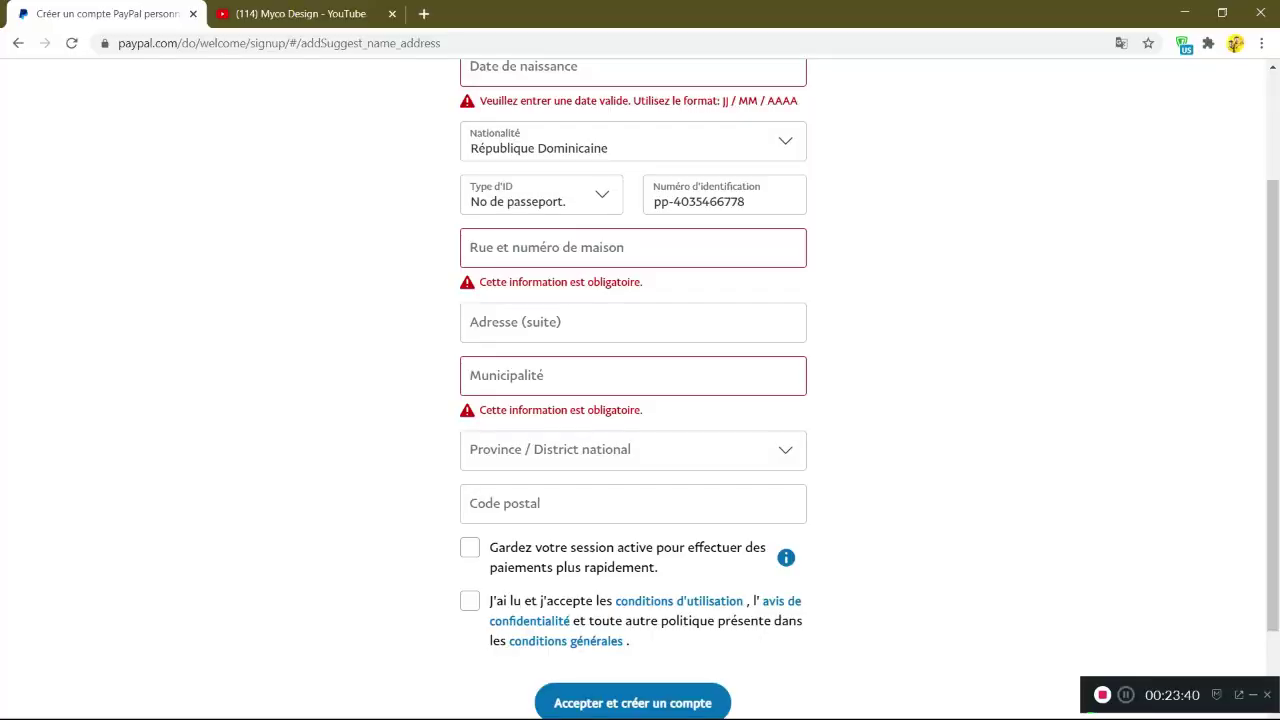
pyautogui.click(632, 449)
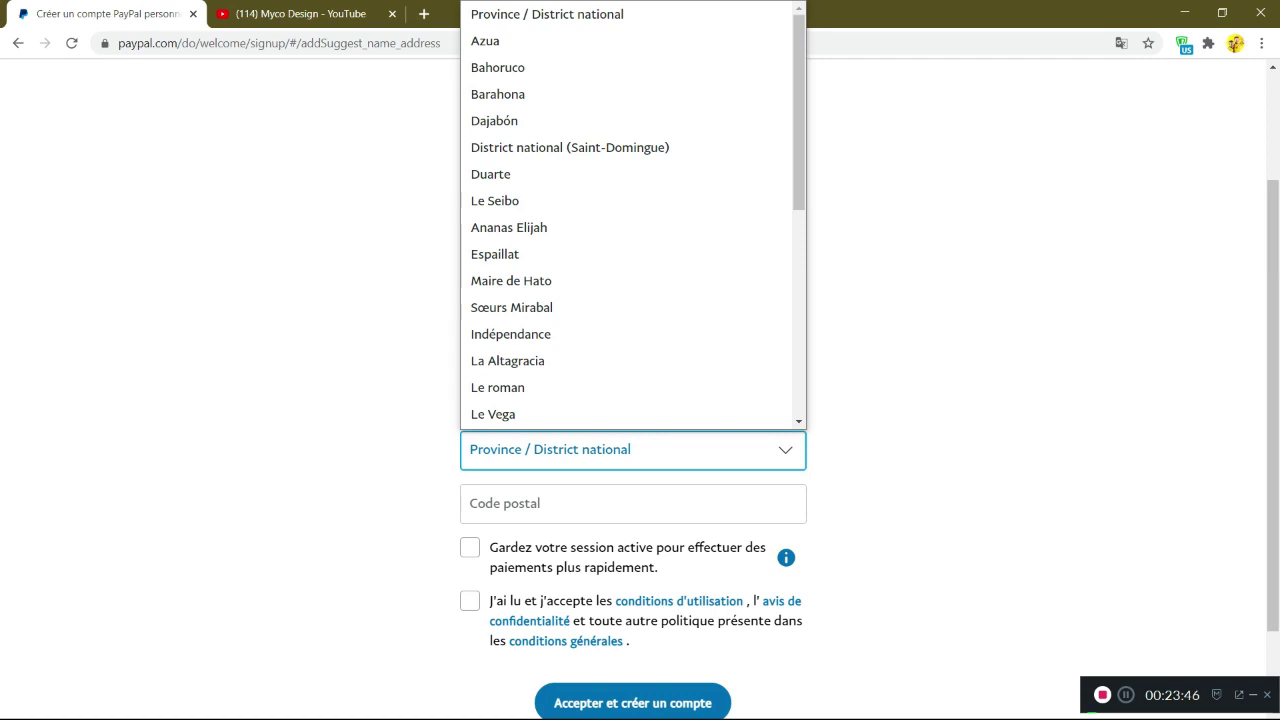
# - Browse the province list without choosing one, then go to the Code postal field
pyautogui.press('Escape')
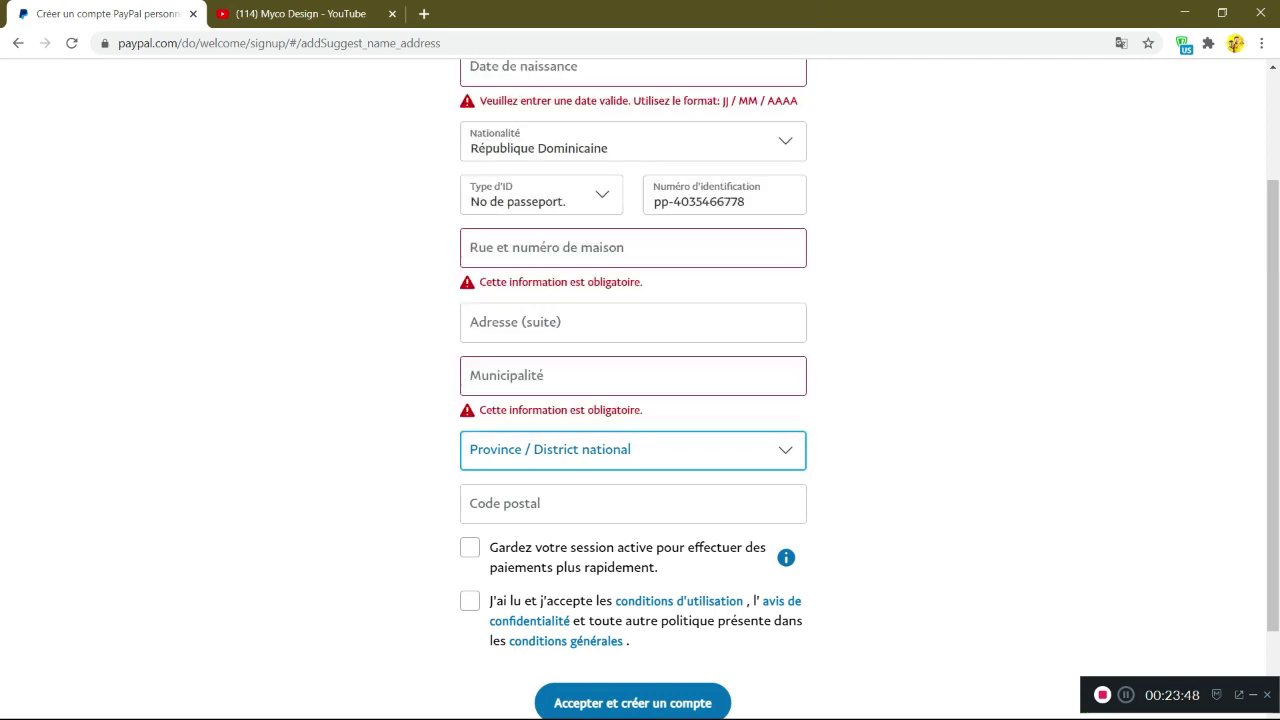
pyautogui.hotkey('alt', 'Down')
pyautogui.scroll(-1, 630, 300)
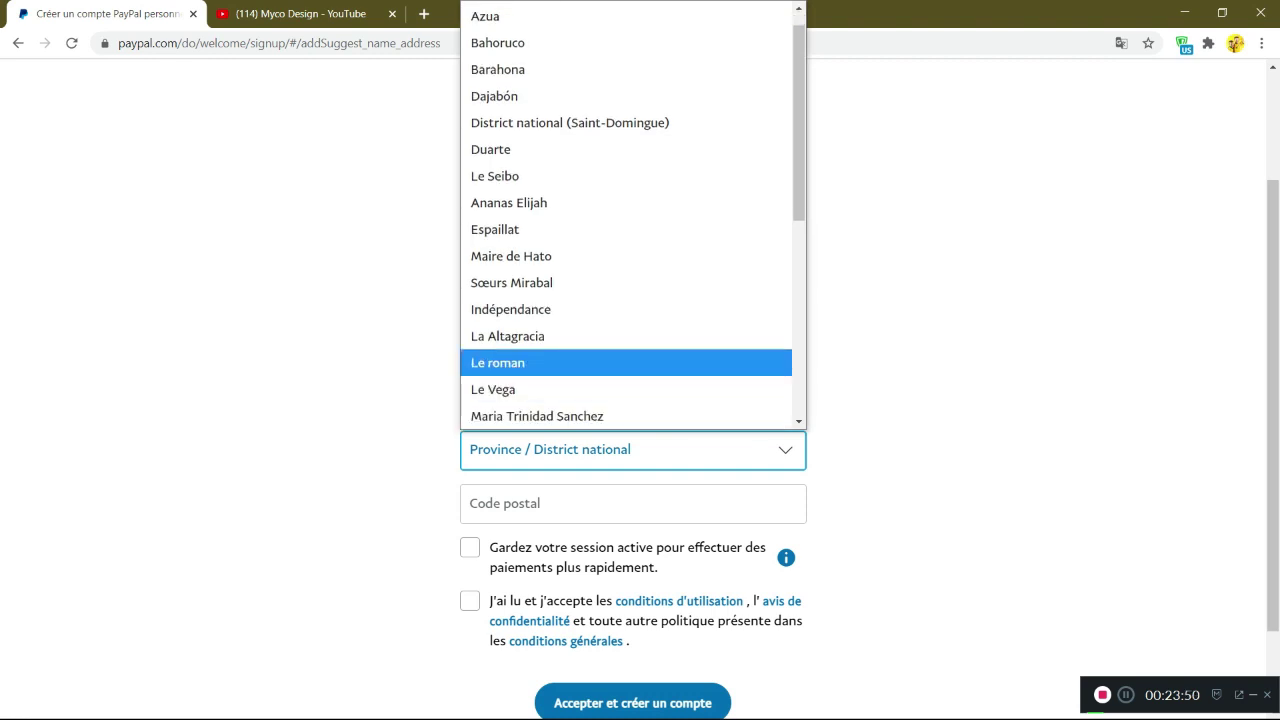
pyautogui.press('Up')
pyautogui.press('Up')
pyautogui.press('Up')
pyautogui.press('Up')
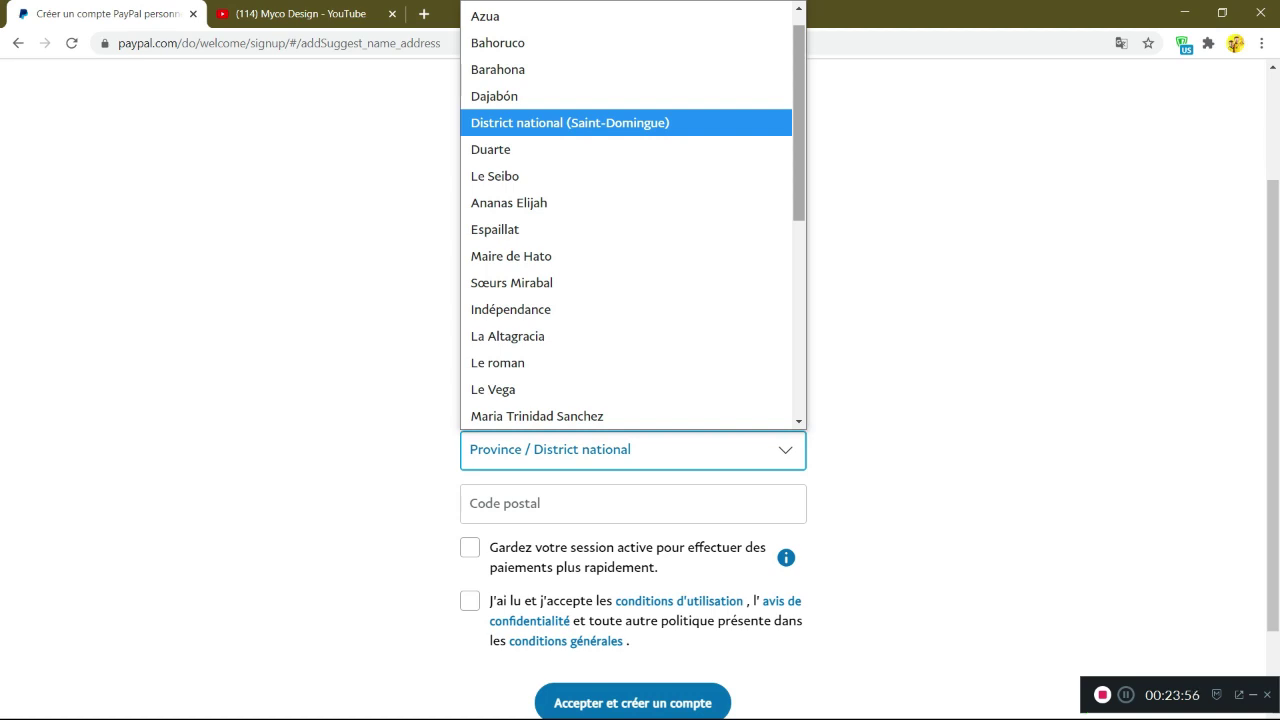
pyautogui.scroll(-1, 799, 130)
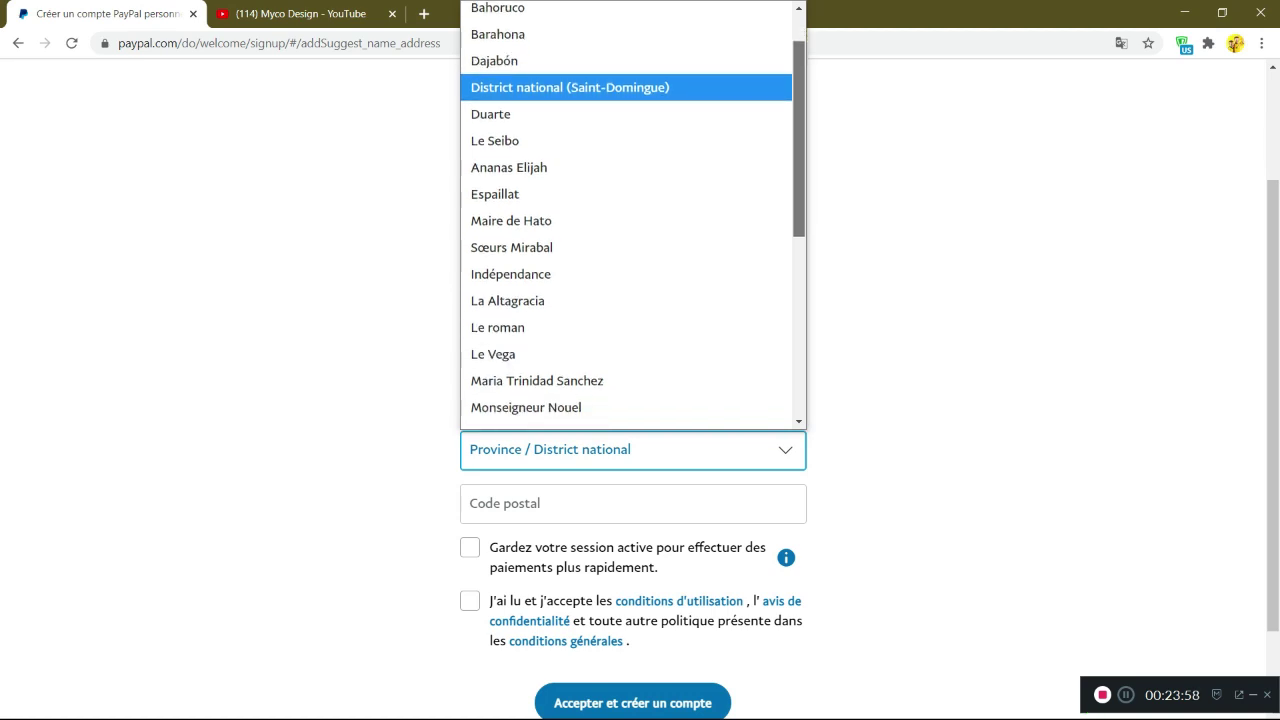
pyautogui.scroll(-5, 633, 215)
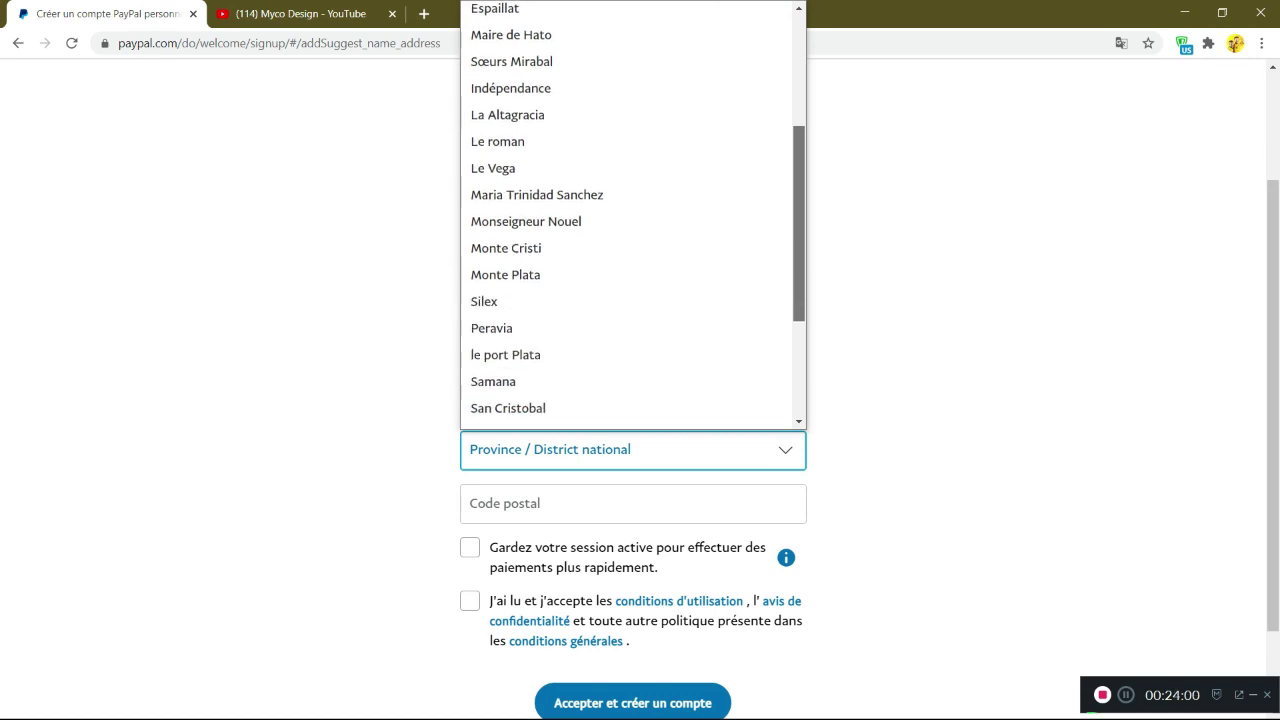
pyautogui.scroll(-4, 633, 215)
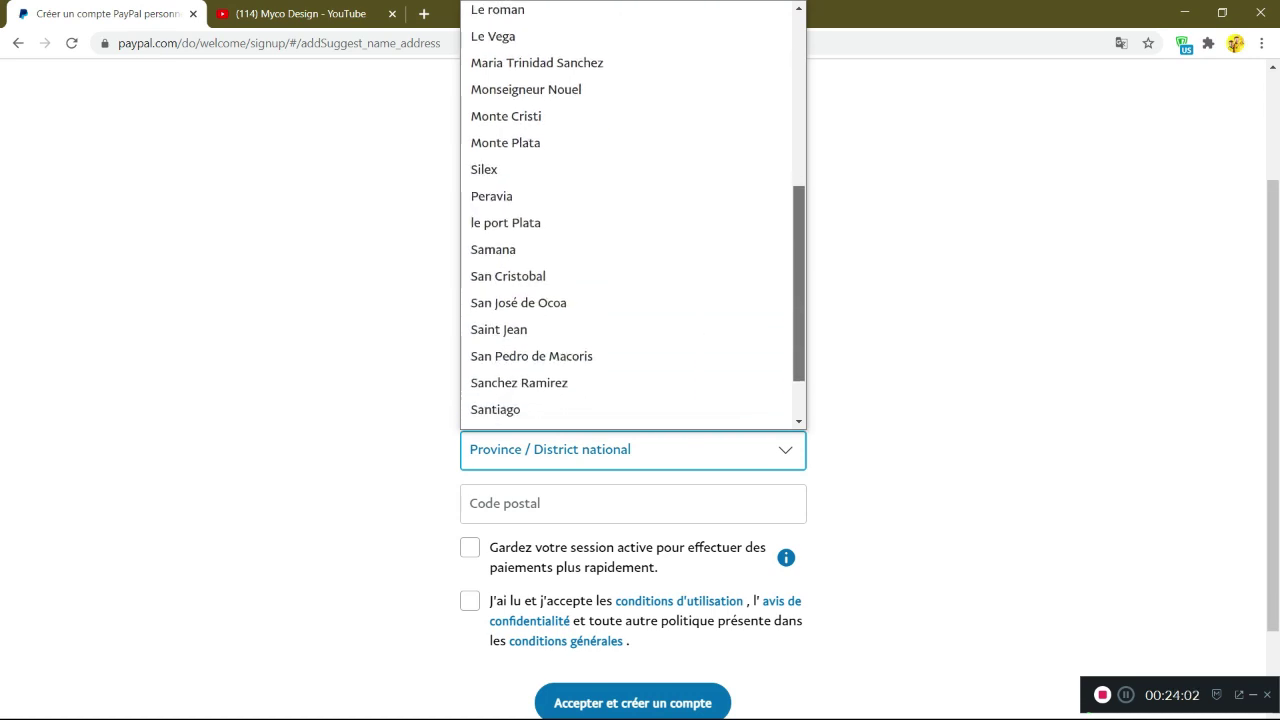
pyautogui.scroll(-2, 633, 215)
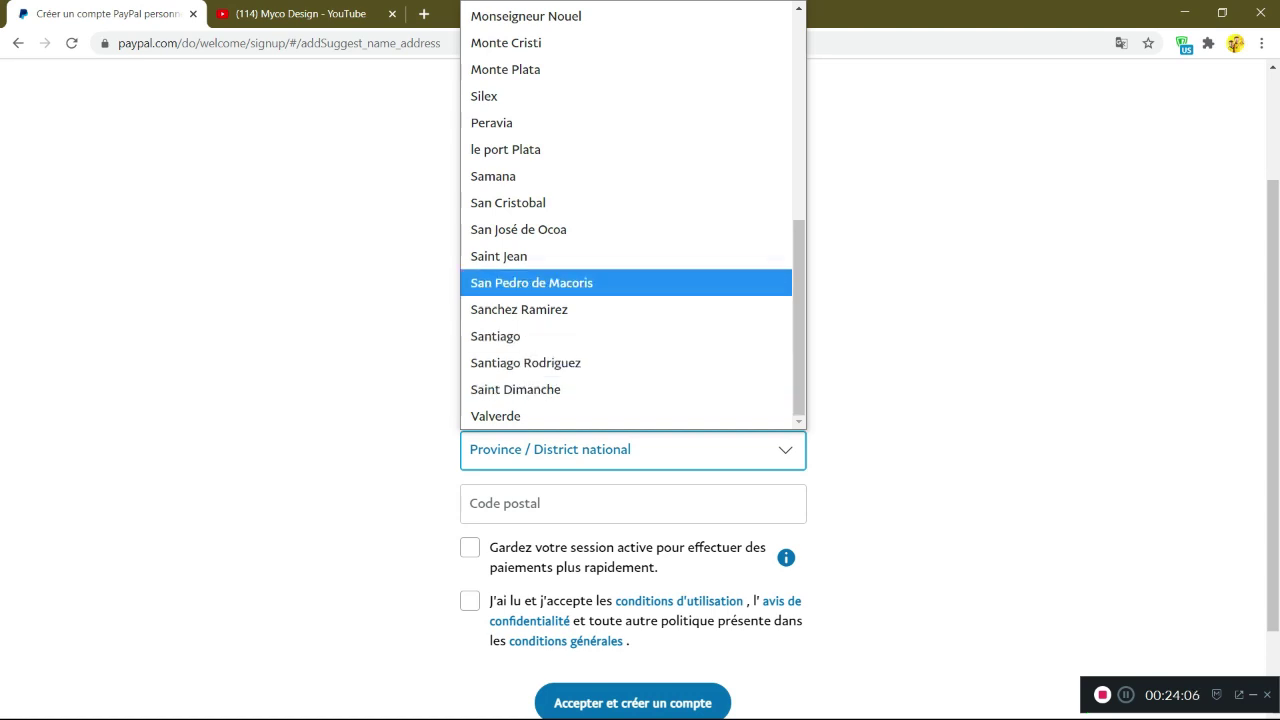
pyautogui.press('Escape')
pyautogui.click(633, 504)
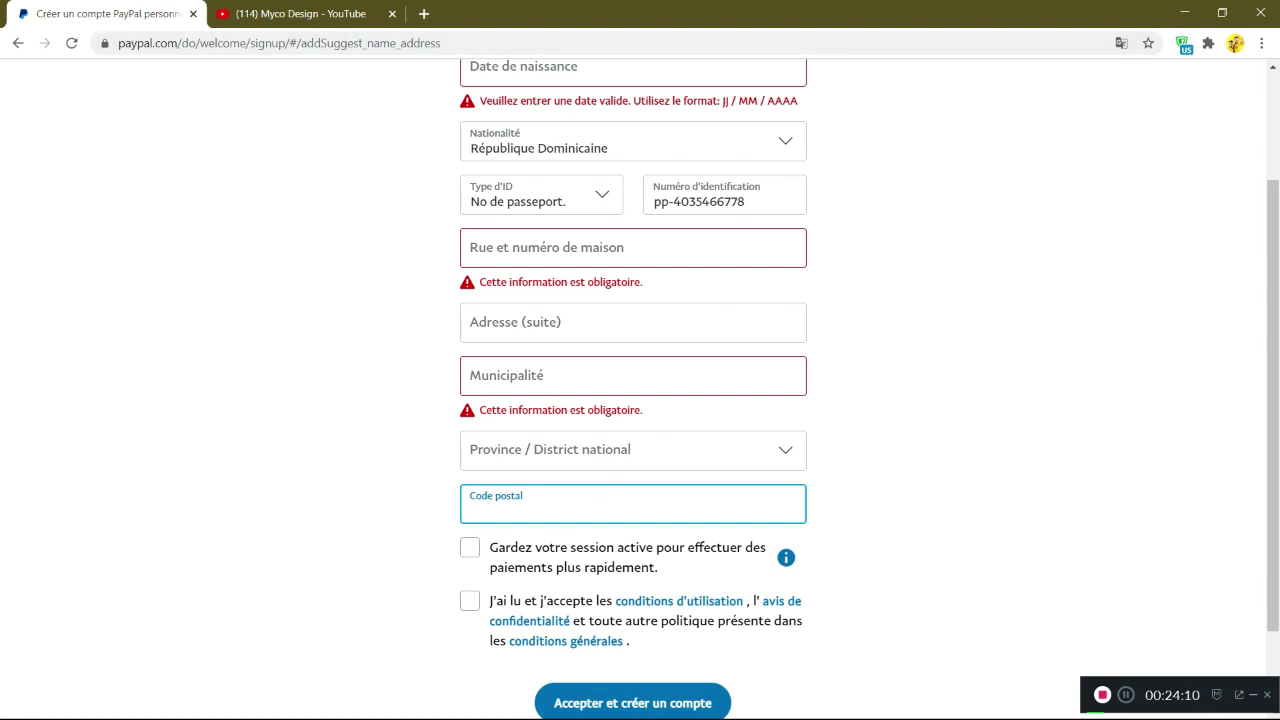
# - Search Google in a new tab for 'code pasto santo domingo'
pyautogui.hotkey('ctrl', 't')
pyautogui.write('cod')
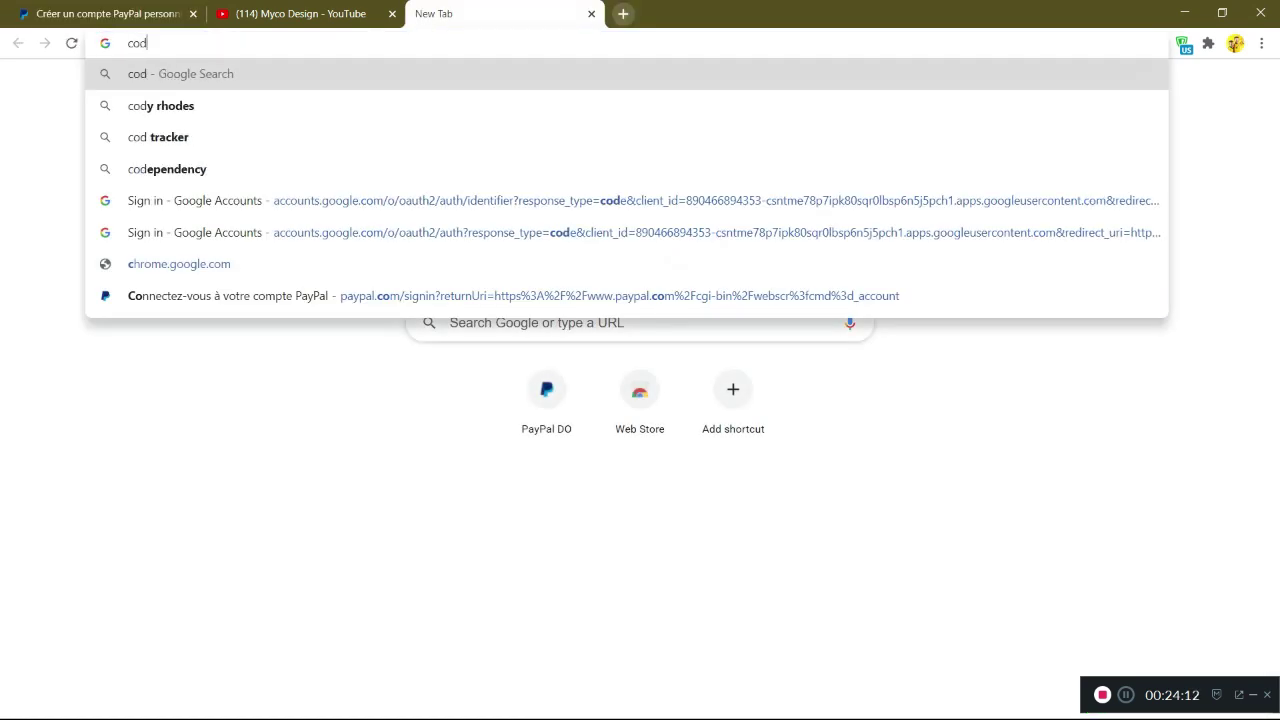
pyautogui.write('e pasto')
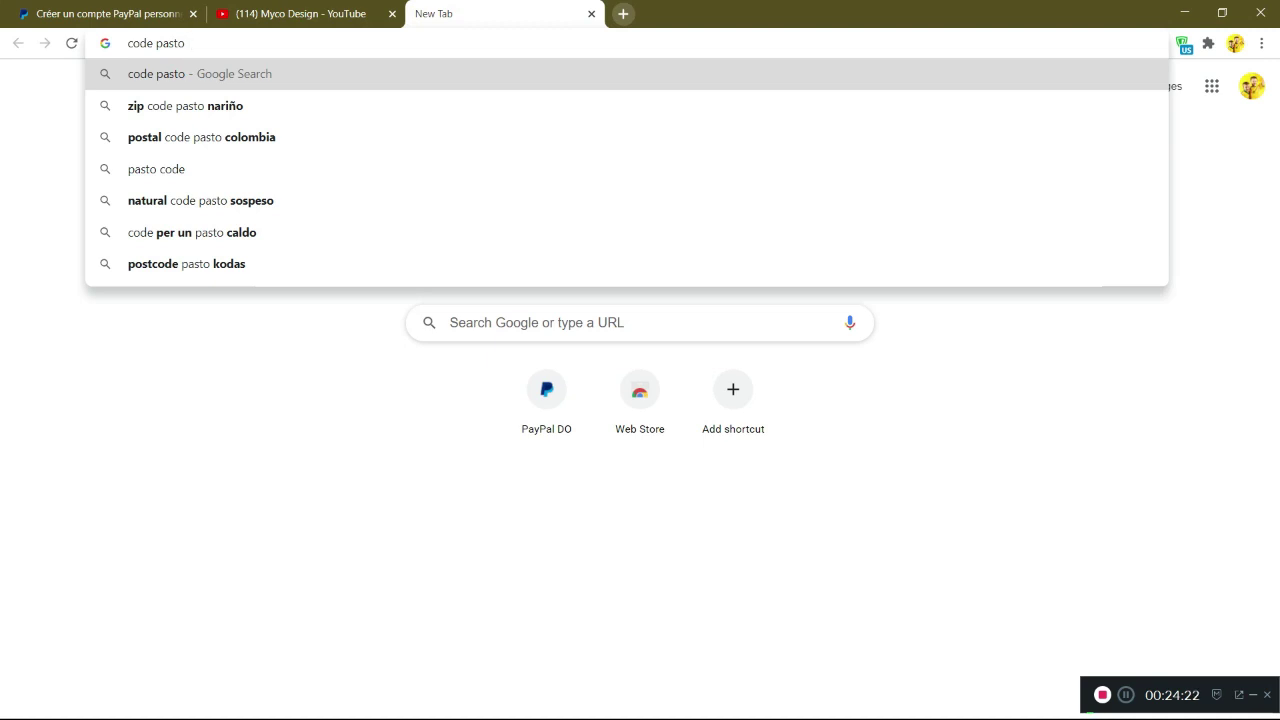
pyautogui.write('sant')
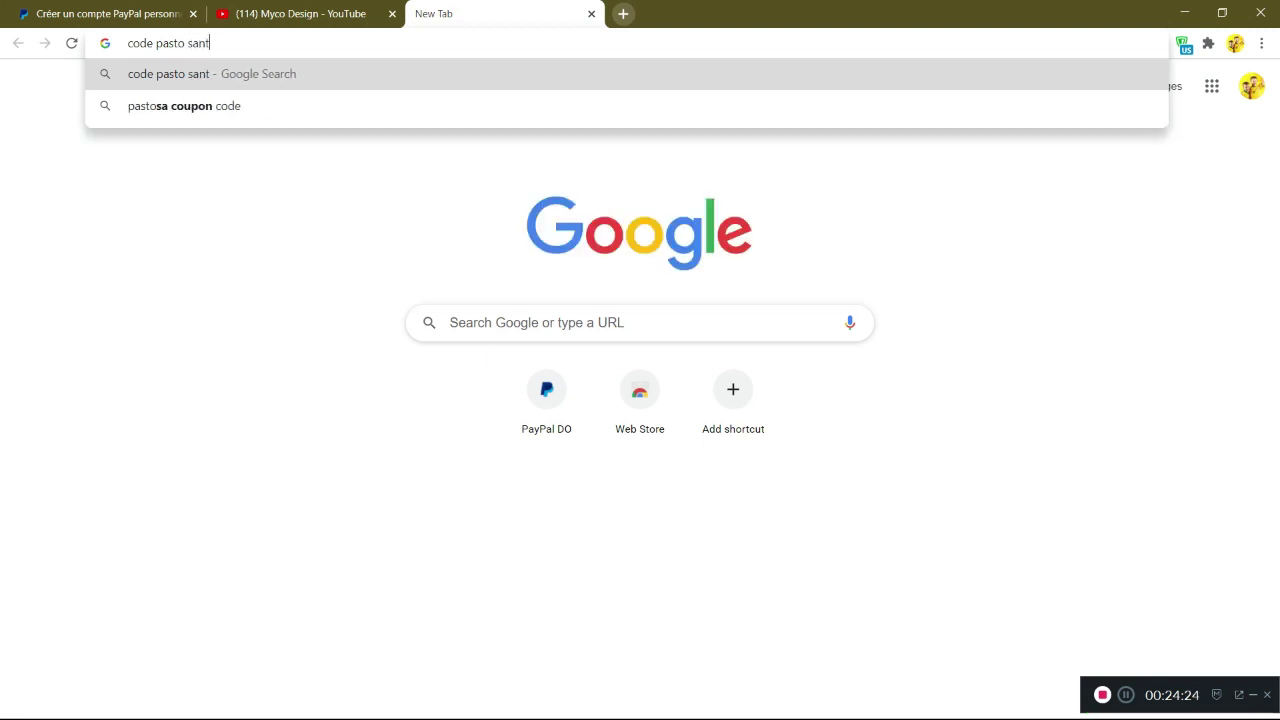
pyautogui.write('o domingo')
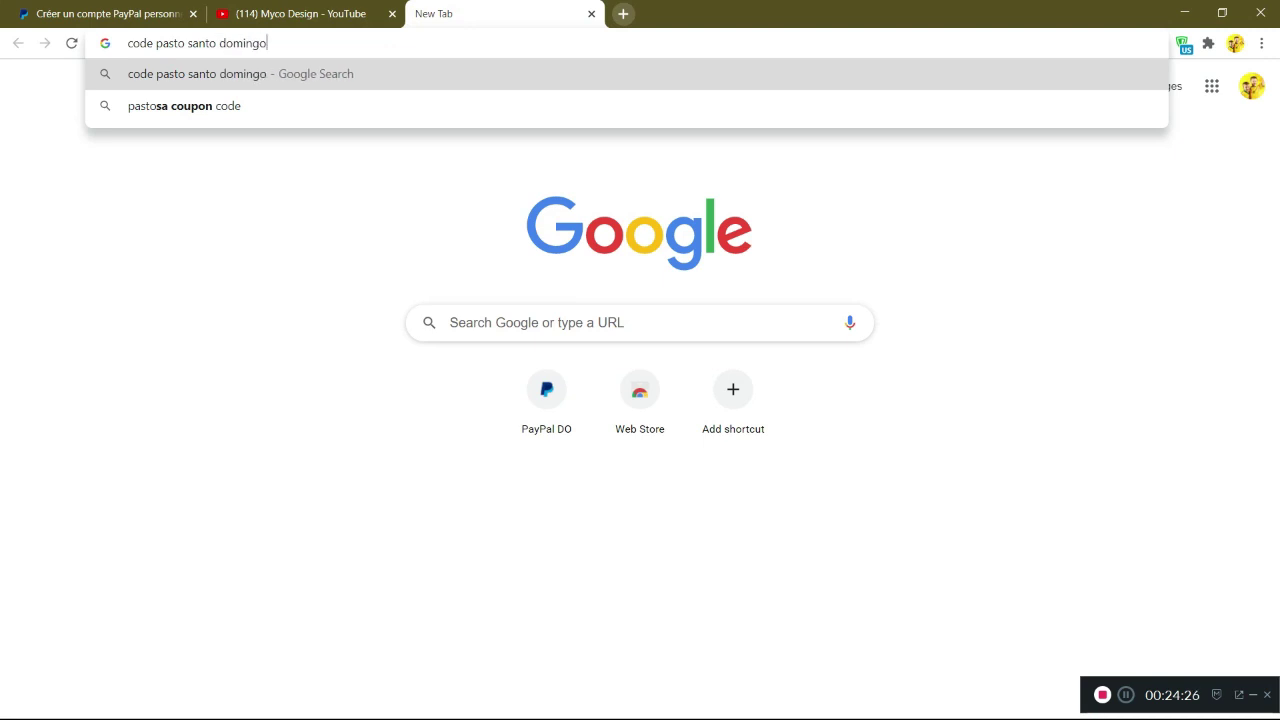
pyautogui.press('Return')
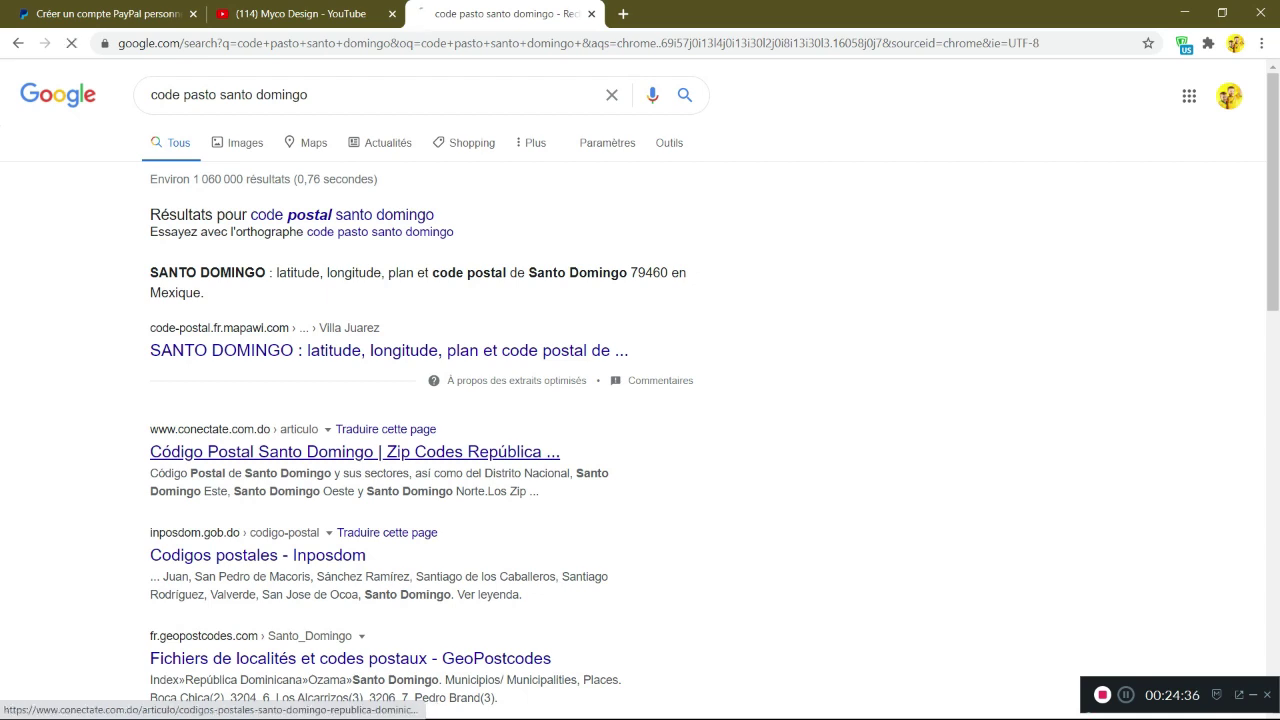
# - Open Conectate's Código Postal Santo Domingo article and read the postal codes through the E–H neighbourhoods
pyautogui.click(355, 451)
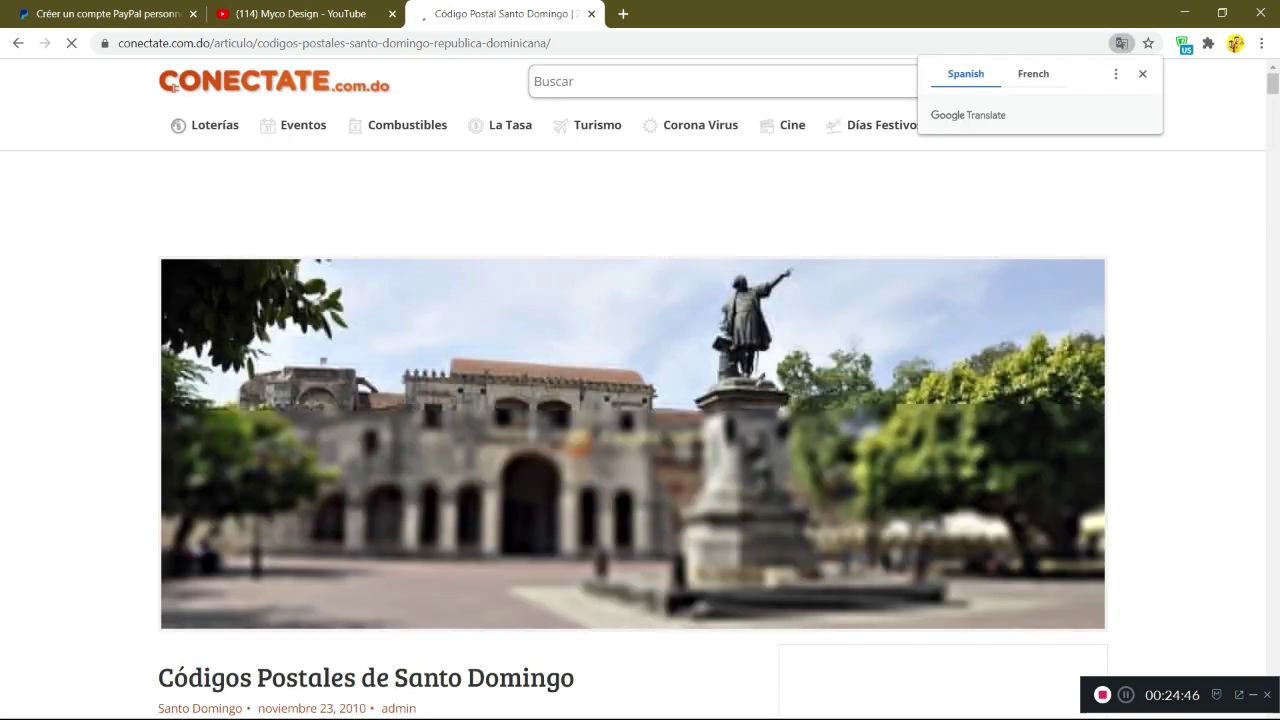
pyautogui.scroll(-5, 174, 88)
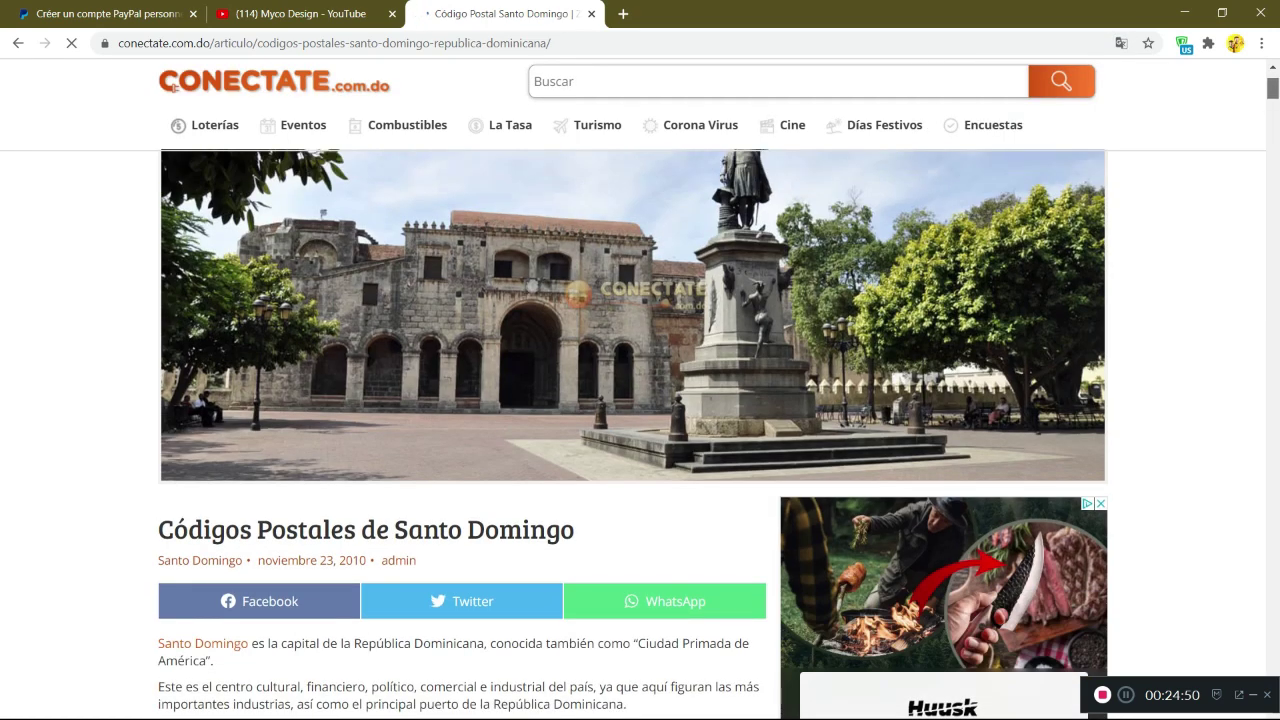
pyautogui.scroll(-5, 174, 88)
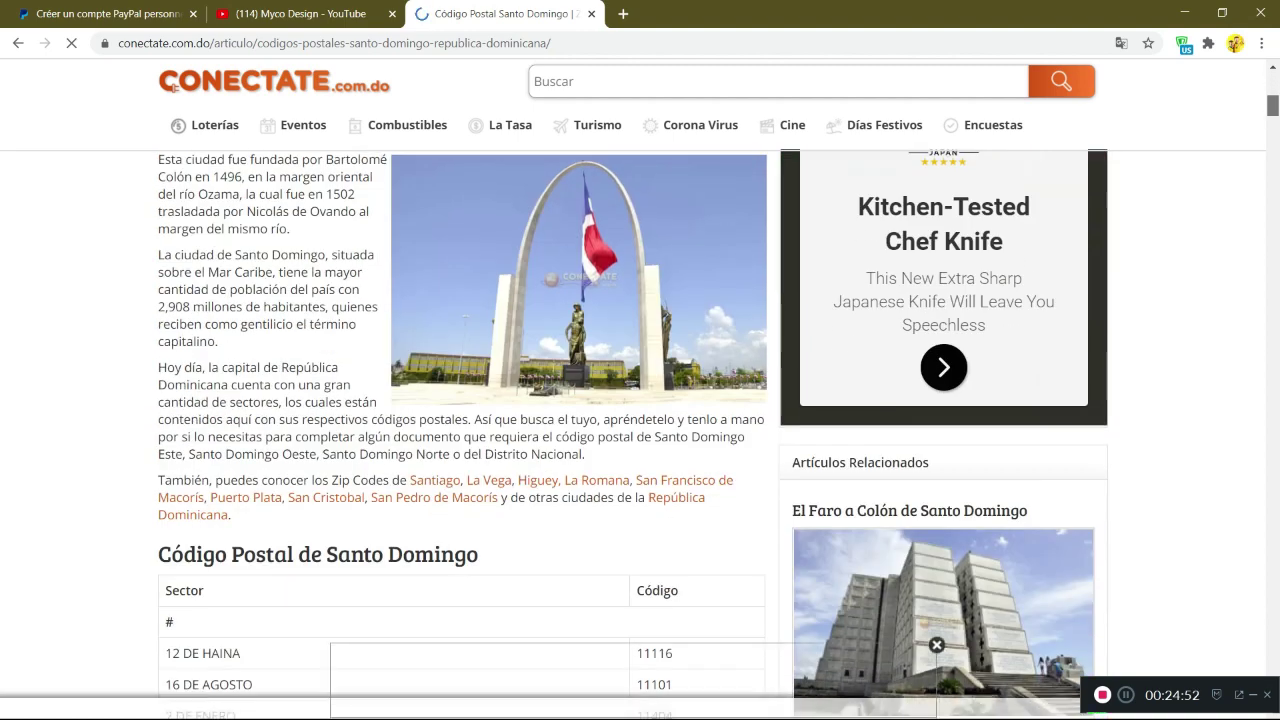
pyautogui.scroll(-3, 174, 88)
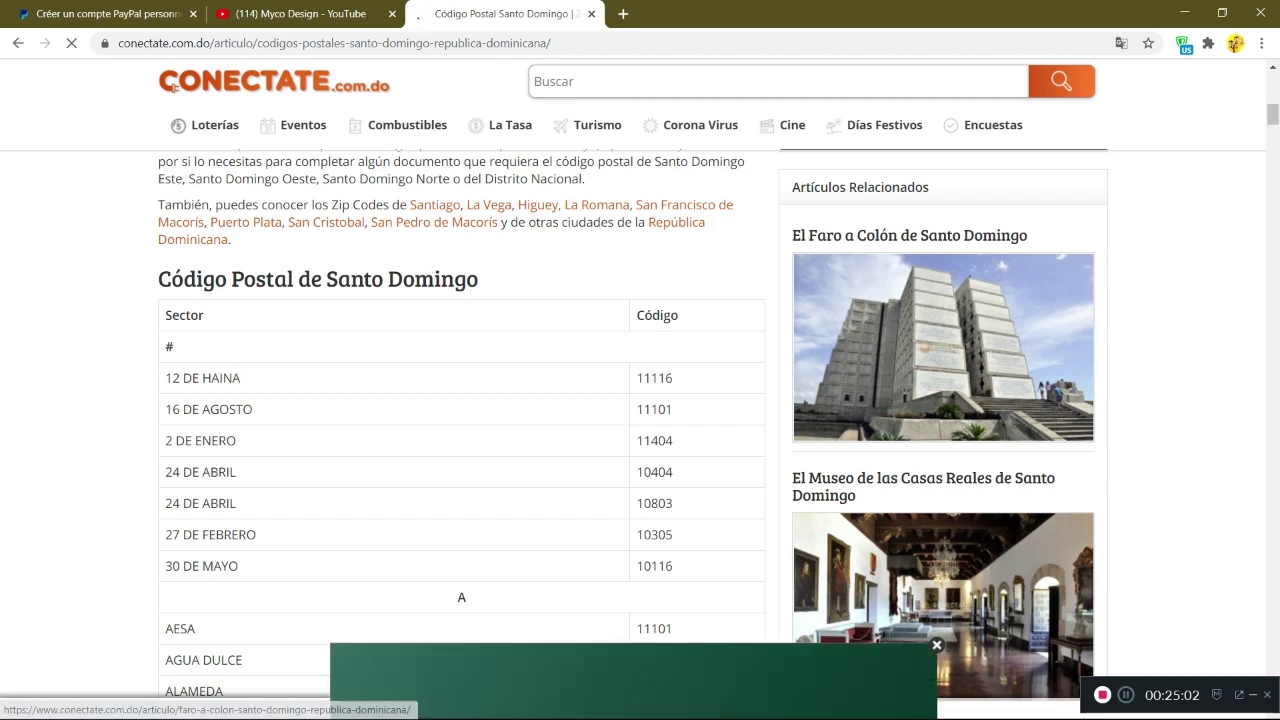
pyautogui.scroll(-5, 174, 88)
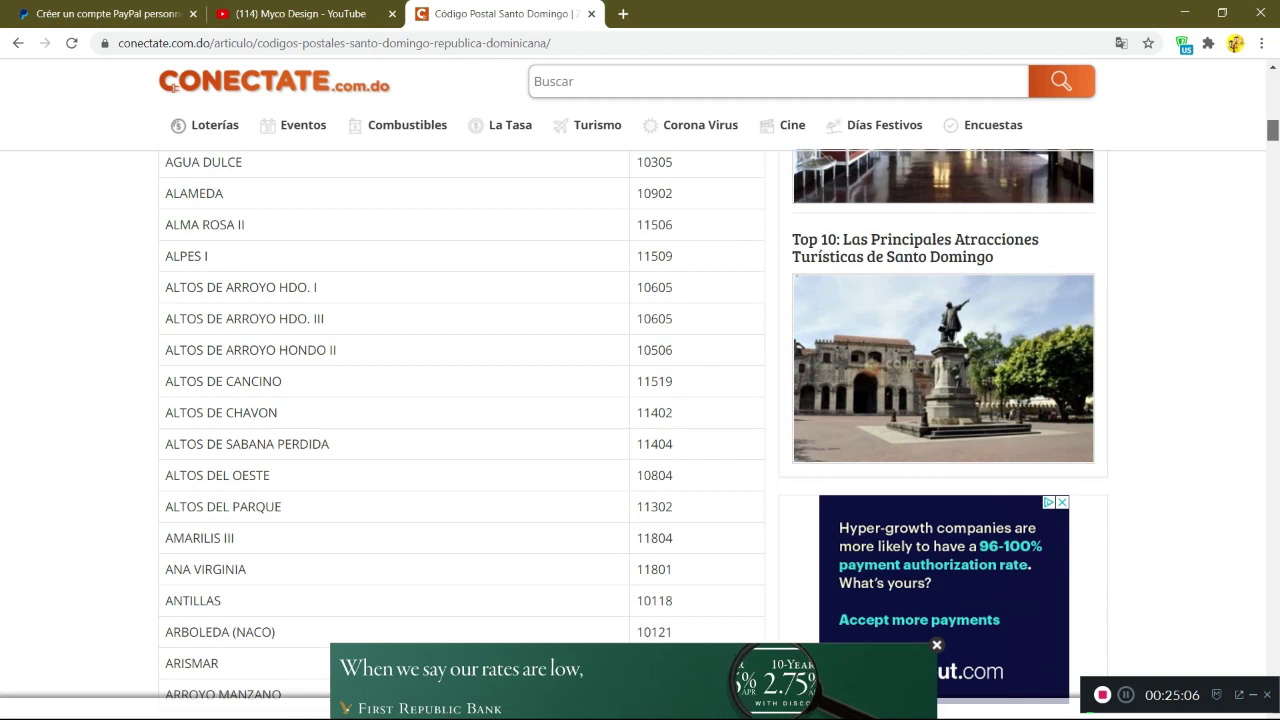
pyautogui.scroll(-4, 174, 88)
pyautogui.scroll(-5, 174, 88)
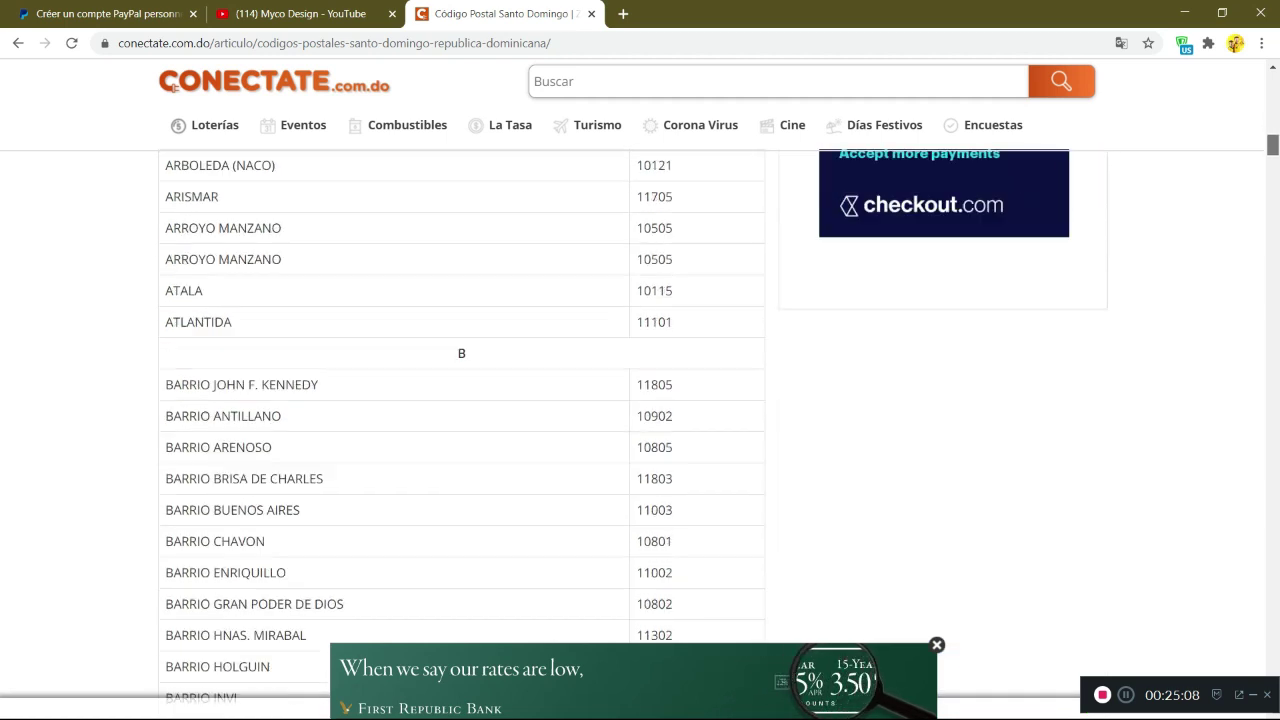
pyautogui.scroll(-20, 174, 88)
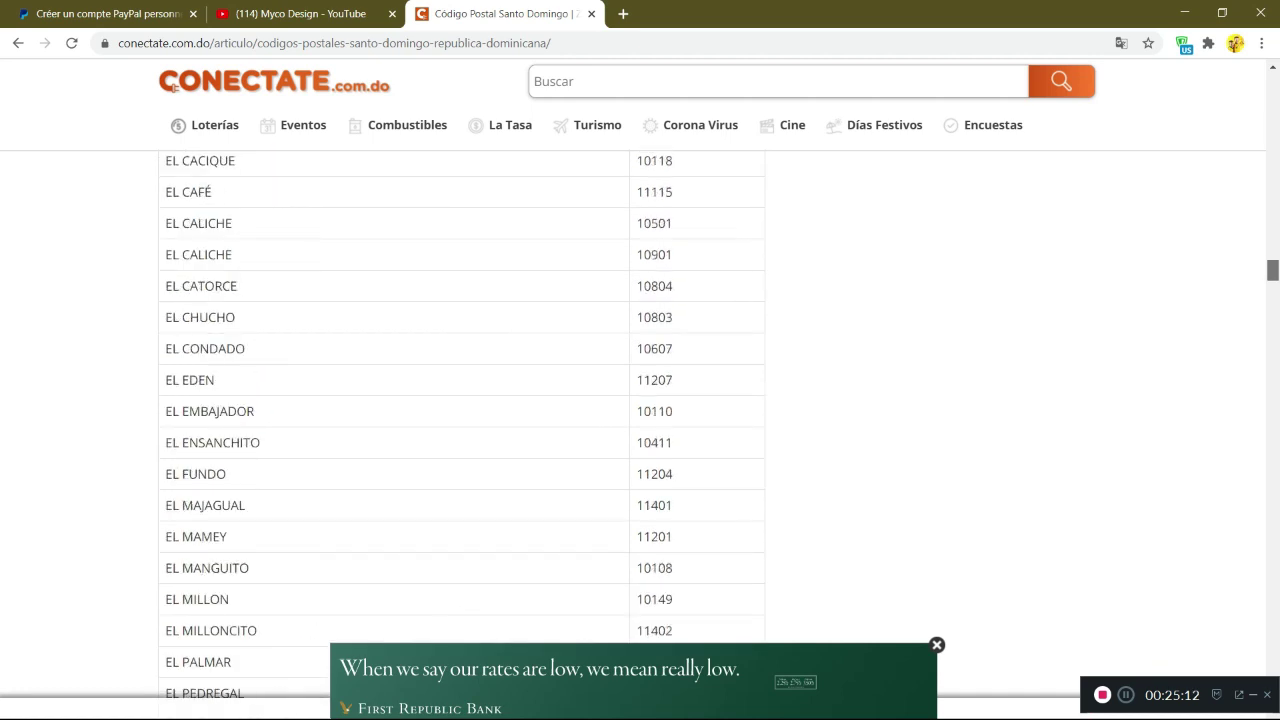
pyautogui.scroll(-6, 174, 88)
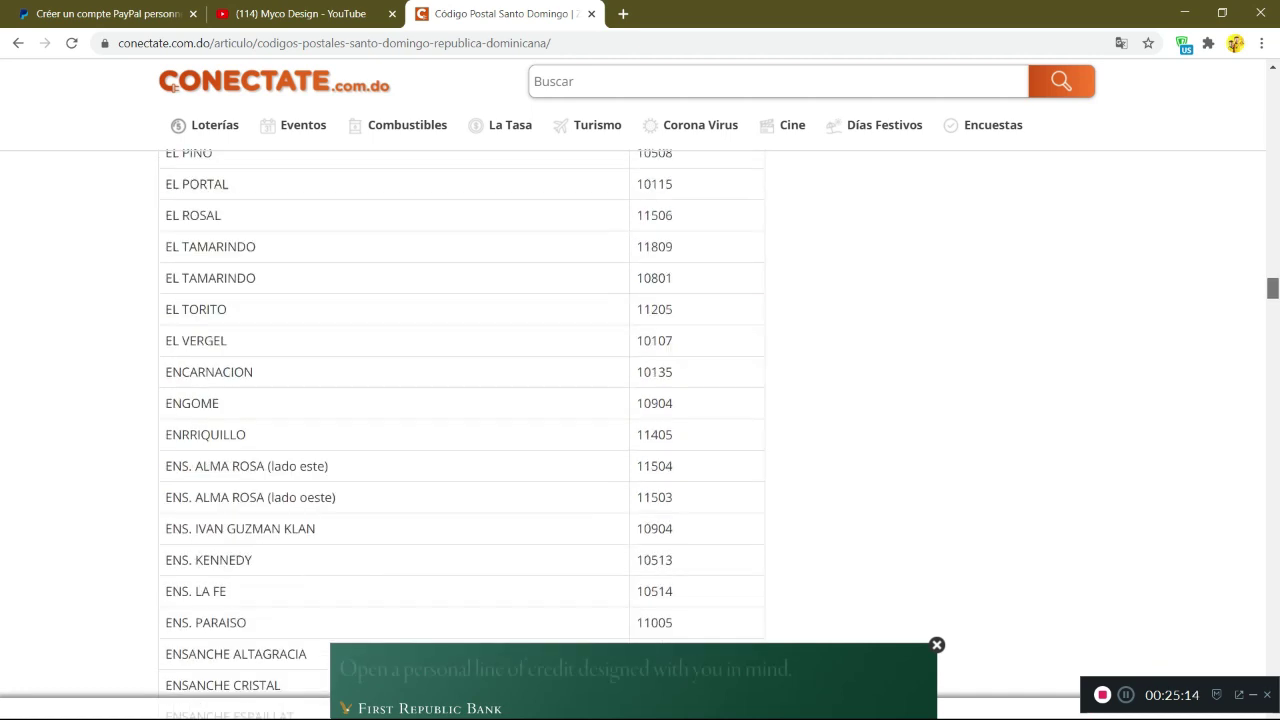
pyautogui.scroll(1, 174, 88)
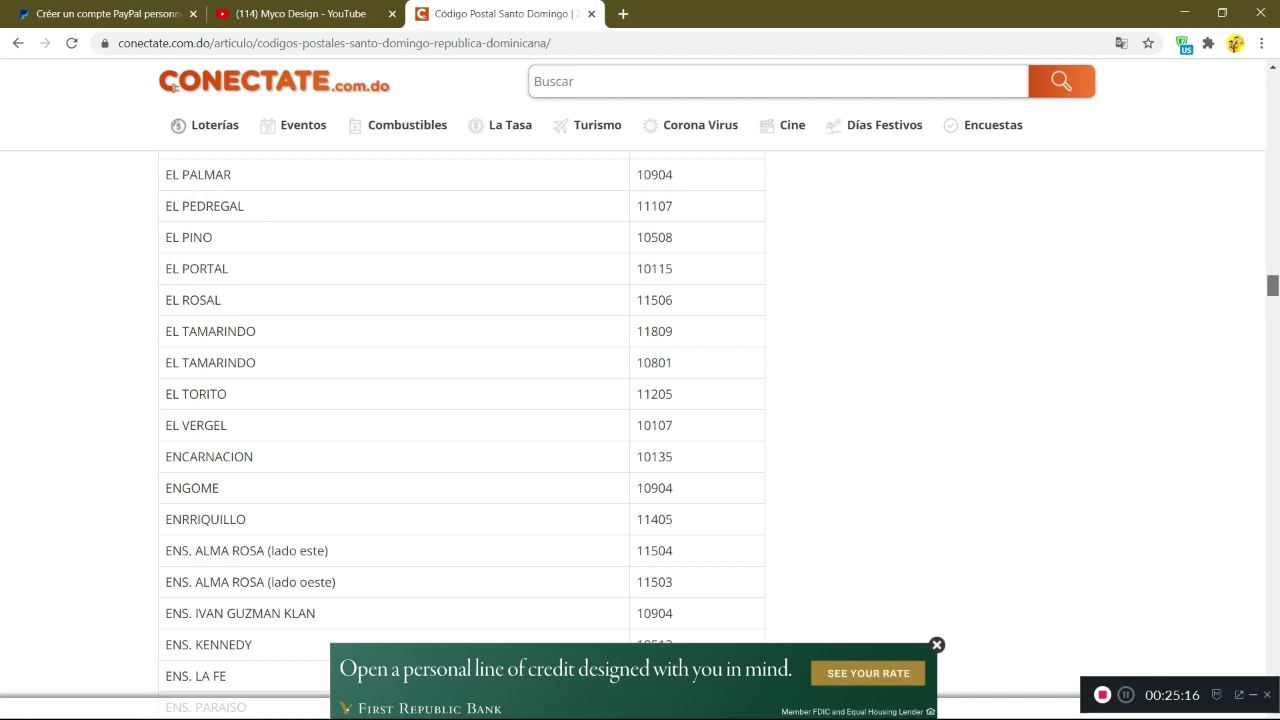
pyautogui.scroll(1, 174, 88)
pyautogui.scroll(-12, 174, 88)
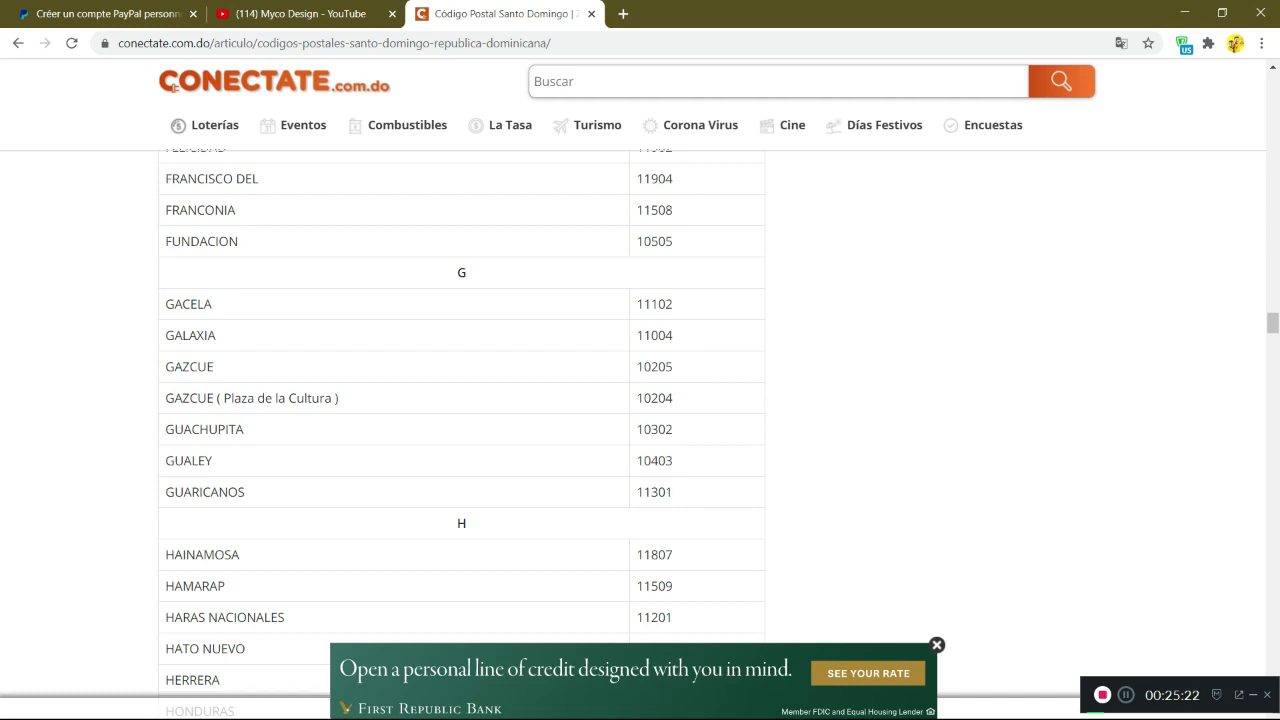
# - Return to the top of the article and start a search in the site's Buscar box
pyautogui.press('Home')
pyautogui.press('Tab')
pyautogui.write('v')
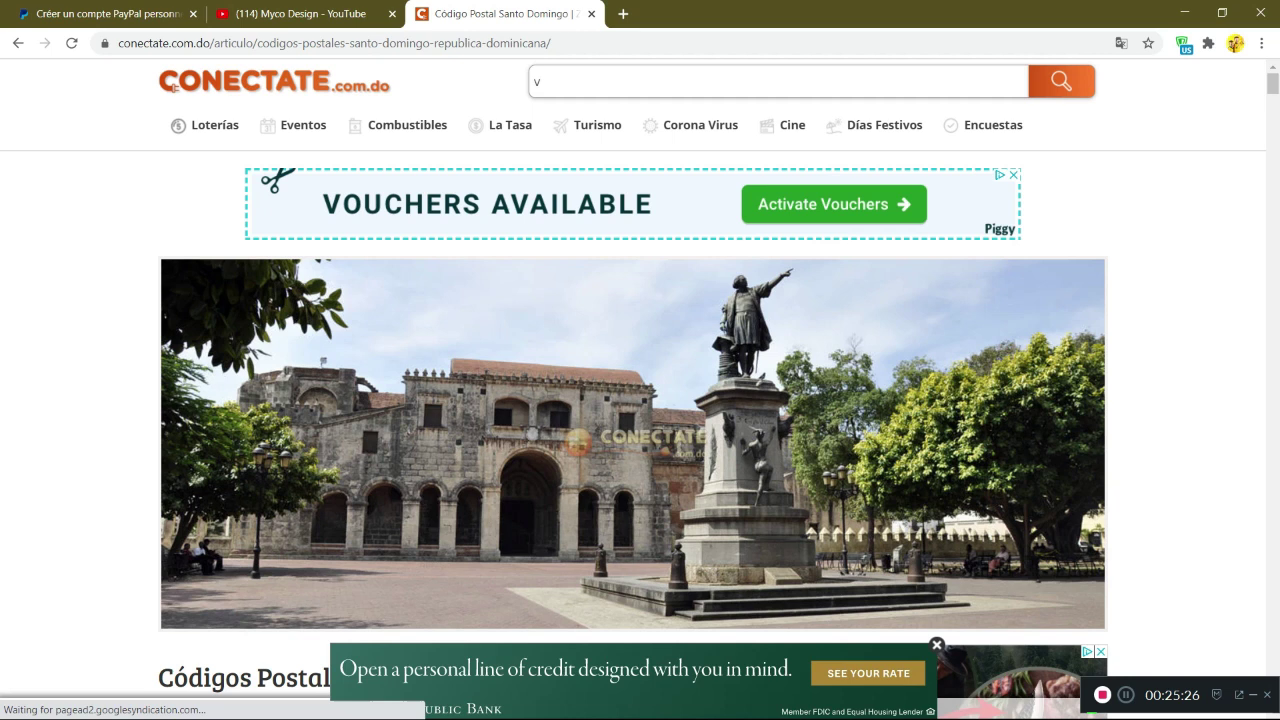
# - Close the Conectate tab, search Google for 'code posta haiti', and return to the PayPal signup
pyautogui.click(591, 13)
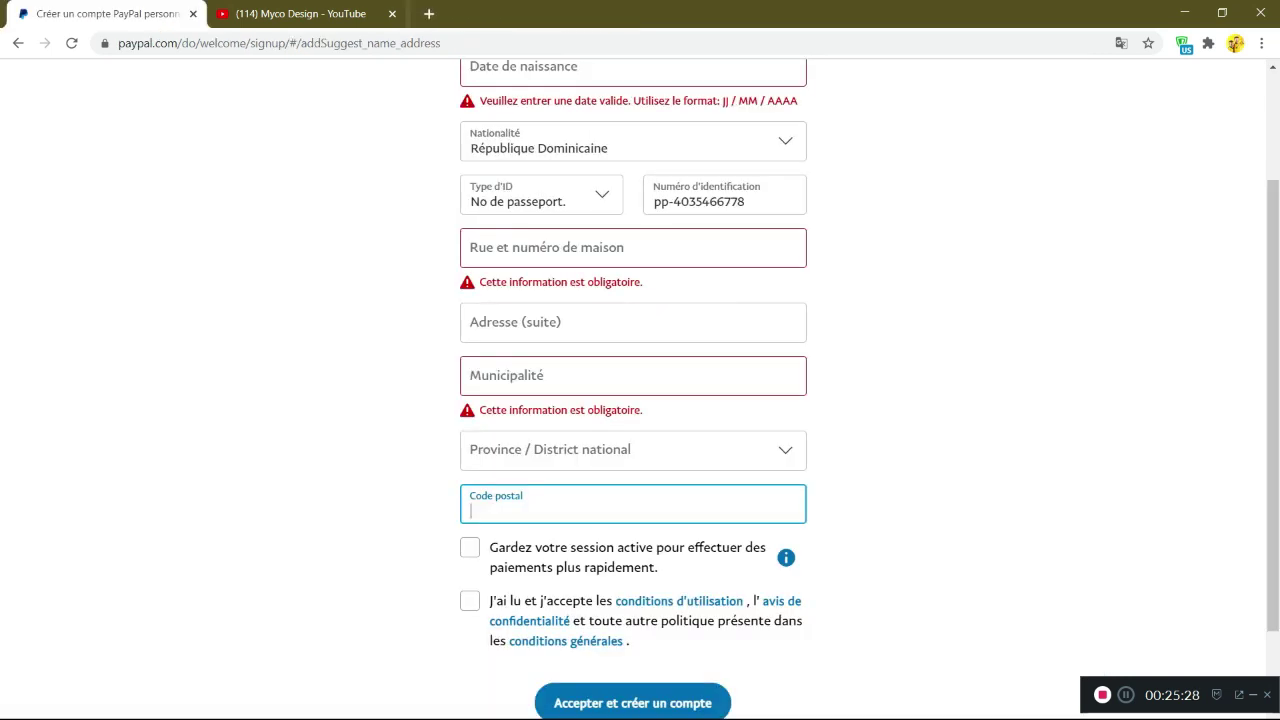
pyautogui.click(423, 13)
pyautogui.write('code')
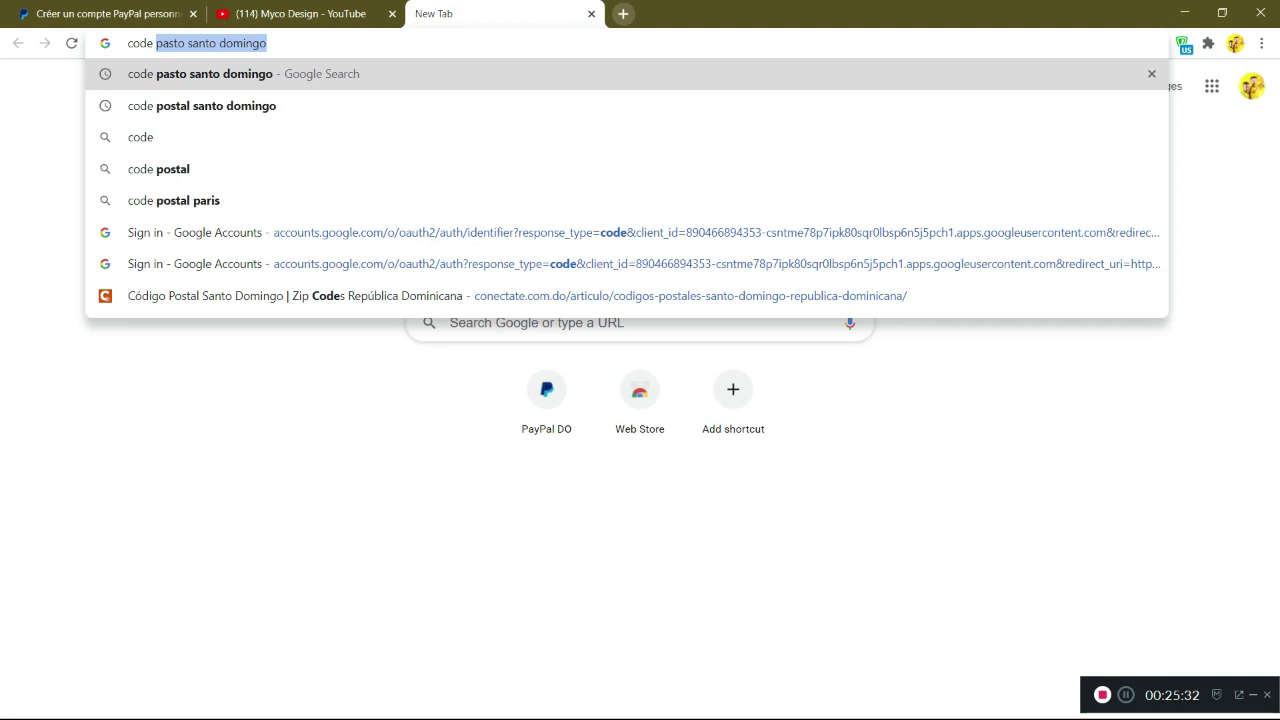
pyautogui.press('BackSpace')
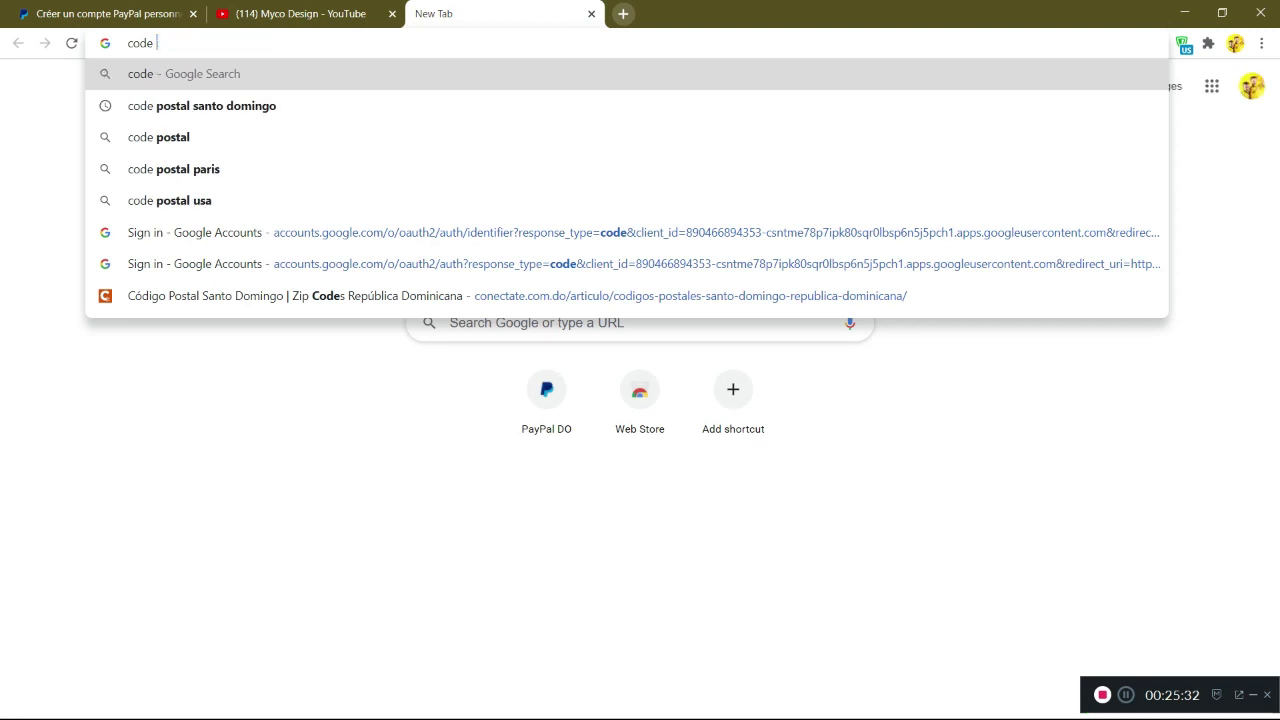
pyautogui.write('postal')
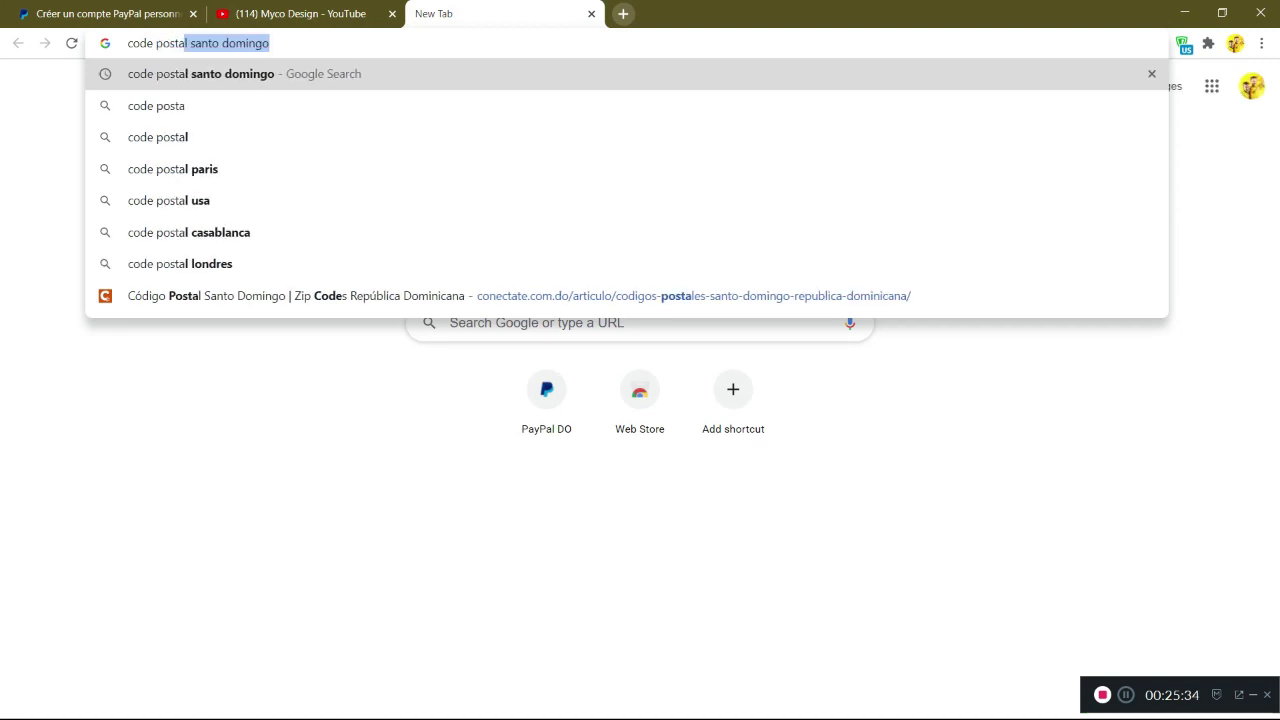
pyautogui.press('BackSpace')
pyautogui.write('haiti')
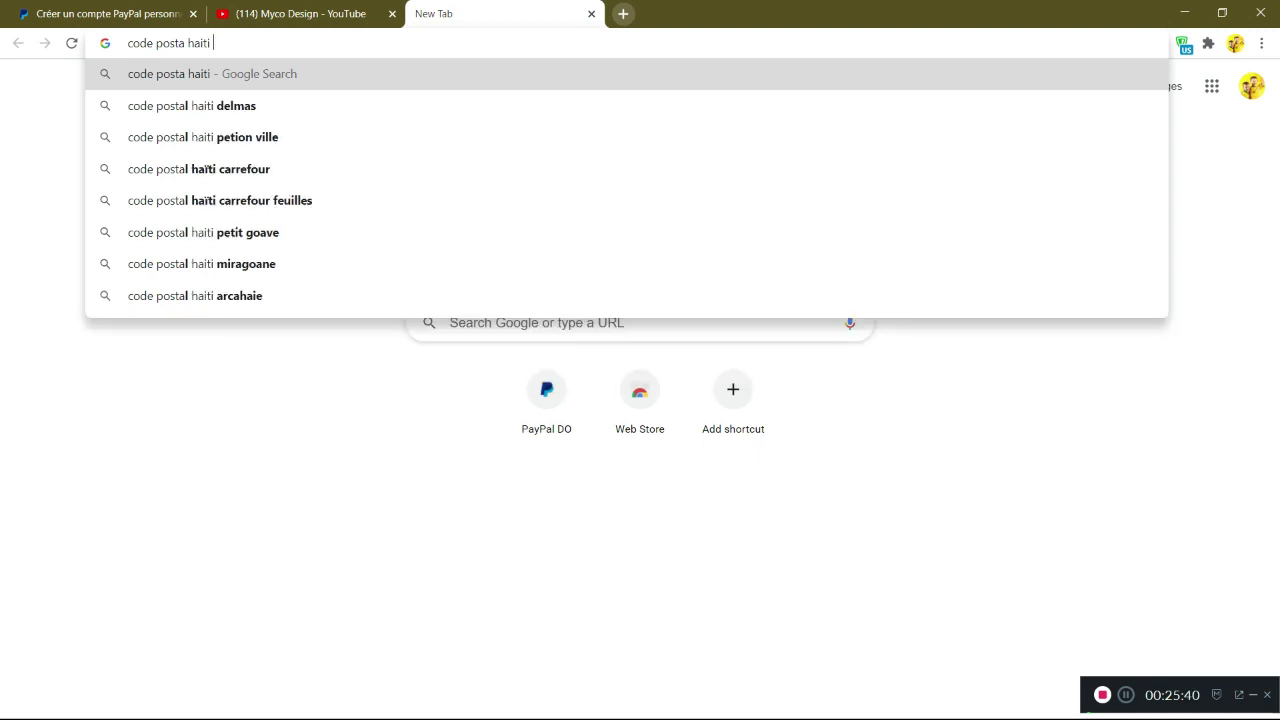
pyautogui.press('Return')
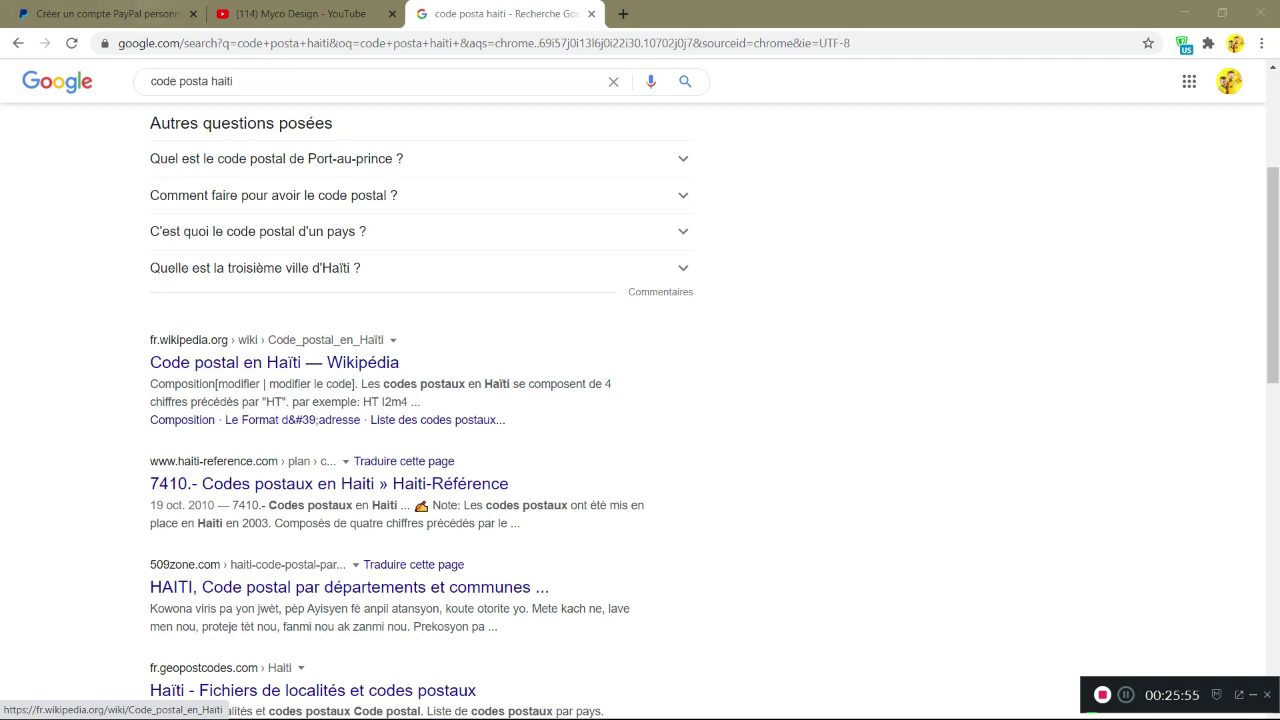
pyautogui.click(100, 14)
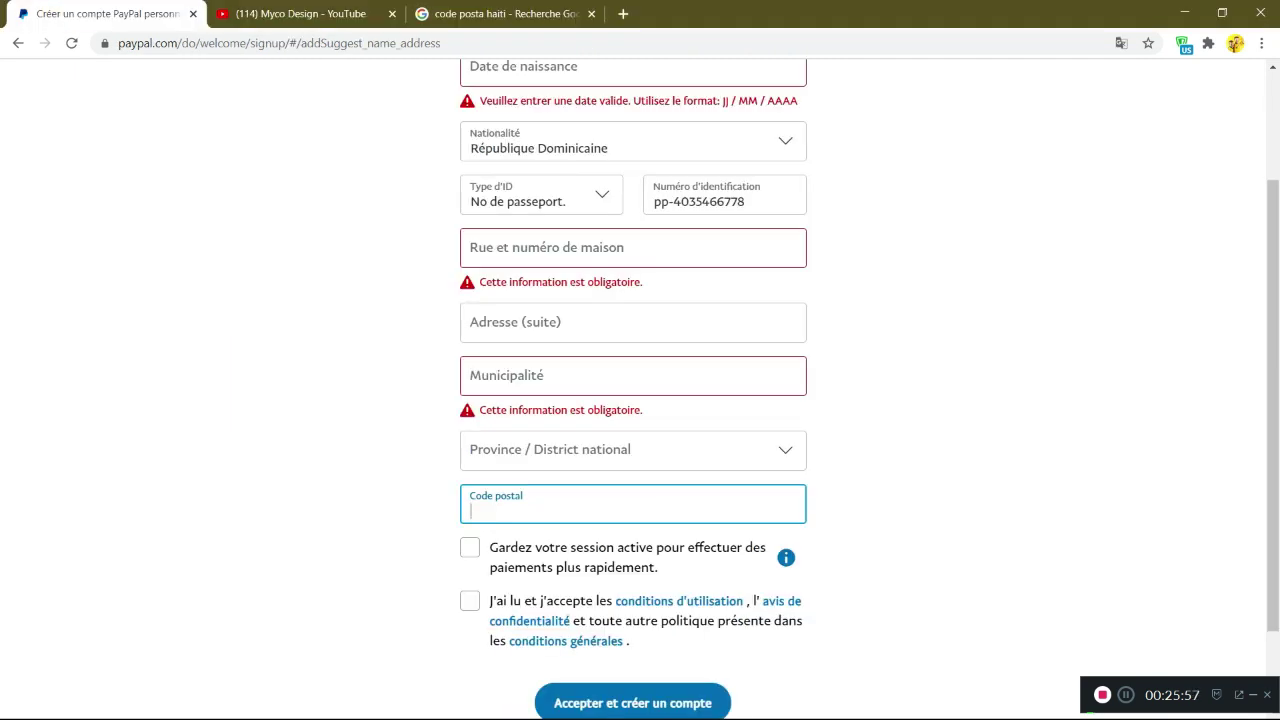
# - Fill the street field with Calle Francisco Prats Ramírez from the address suggestions
pyautogui.write('10130')
pyautogui.click(600, 250)
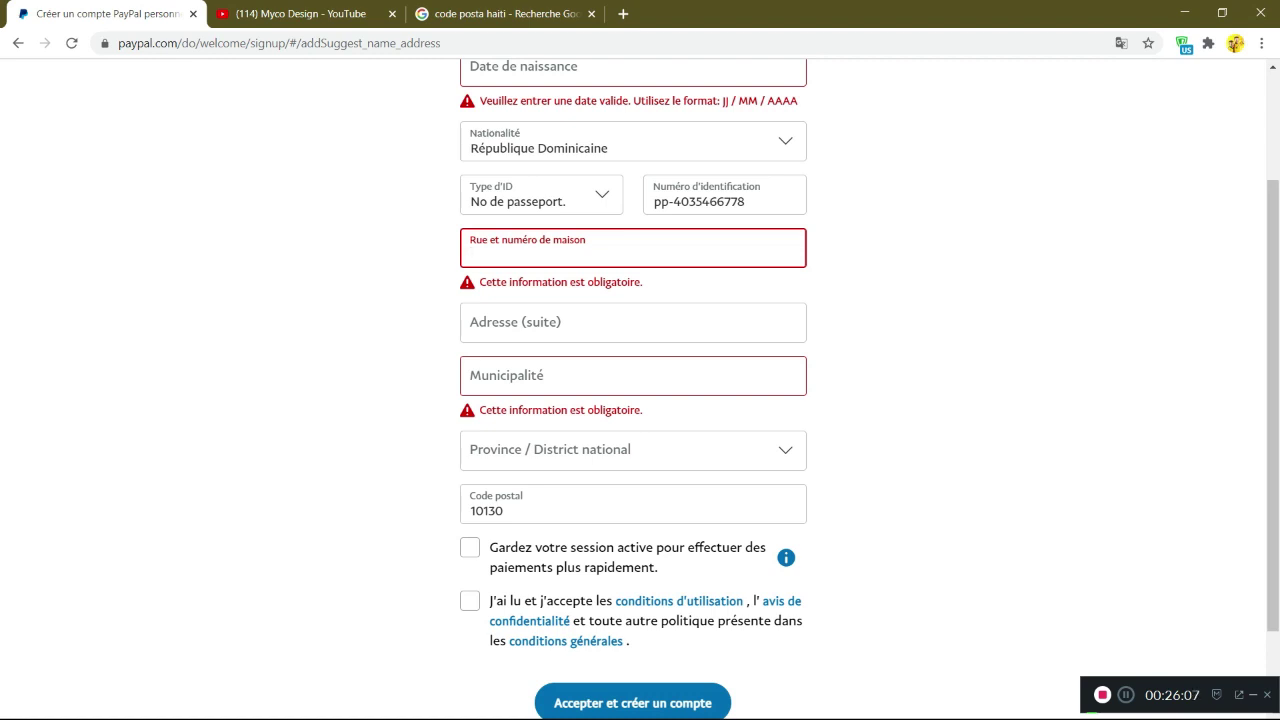
pyautogui.write('calle')
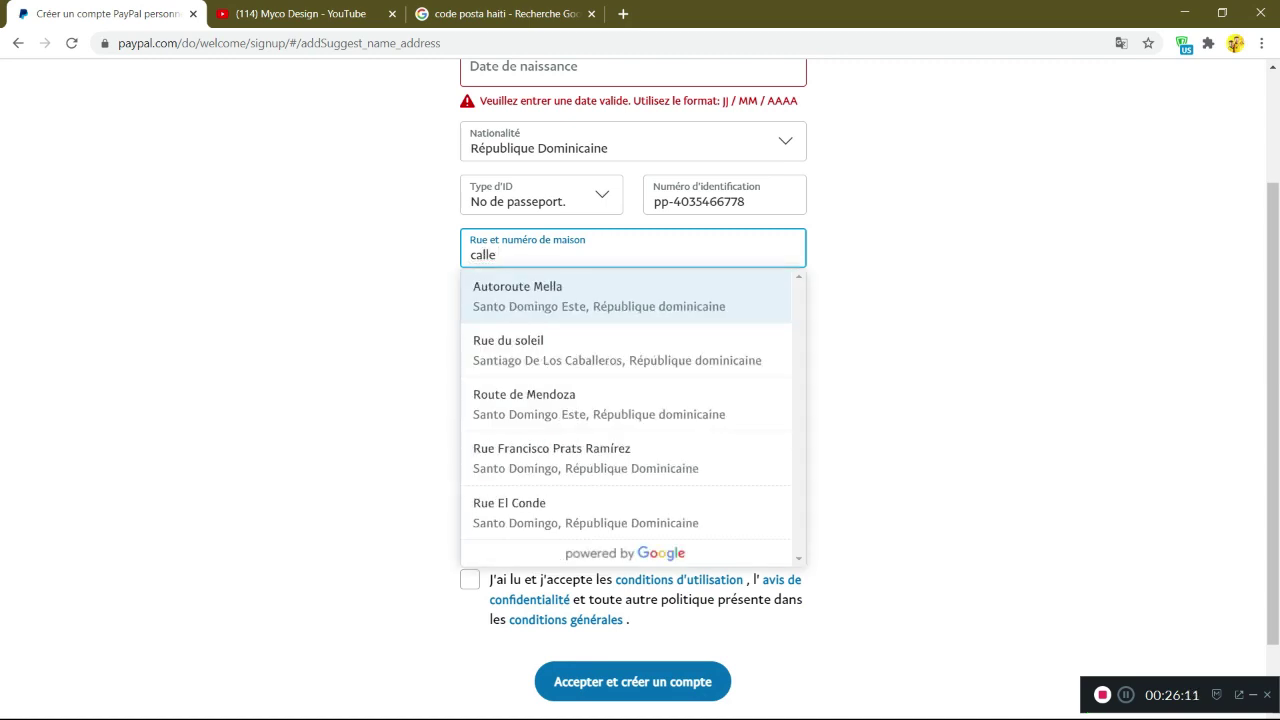
pyautogui.press('Down')
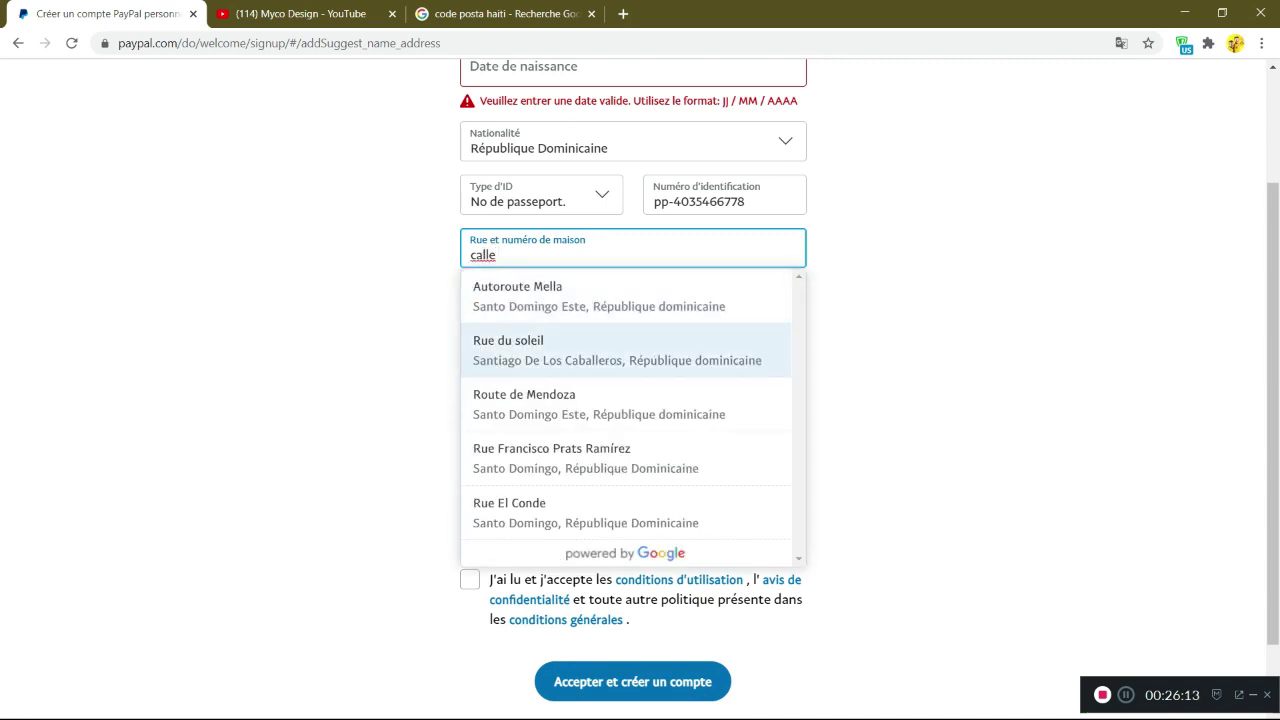
pyautogui.press('Down')
pyautogui.press('Down')
pyautogui.press('Return')
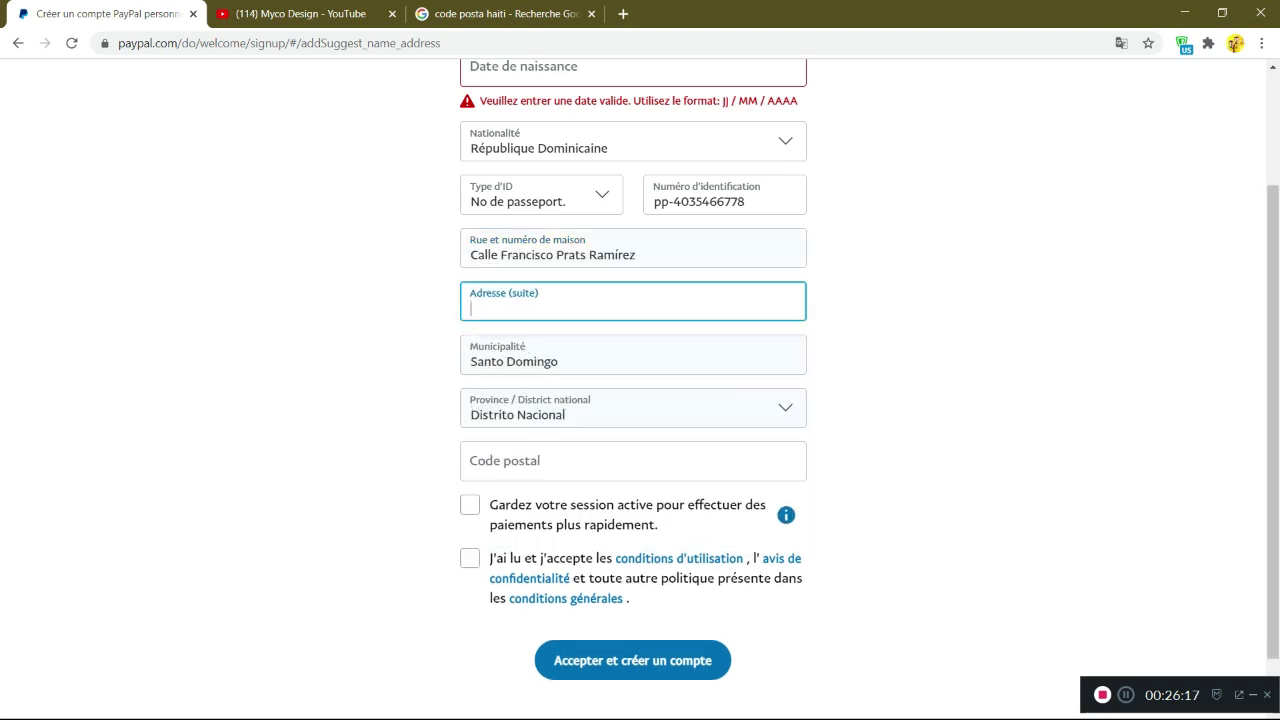
# - Confirm Distrito Nacional as province and Santo Domingo as municipality
pyautogui.click(632, 407)
pyautogui.press('Escape')
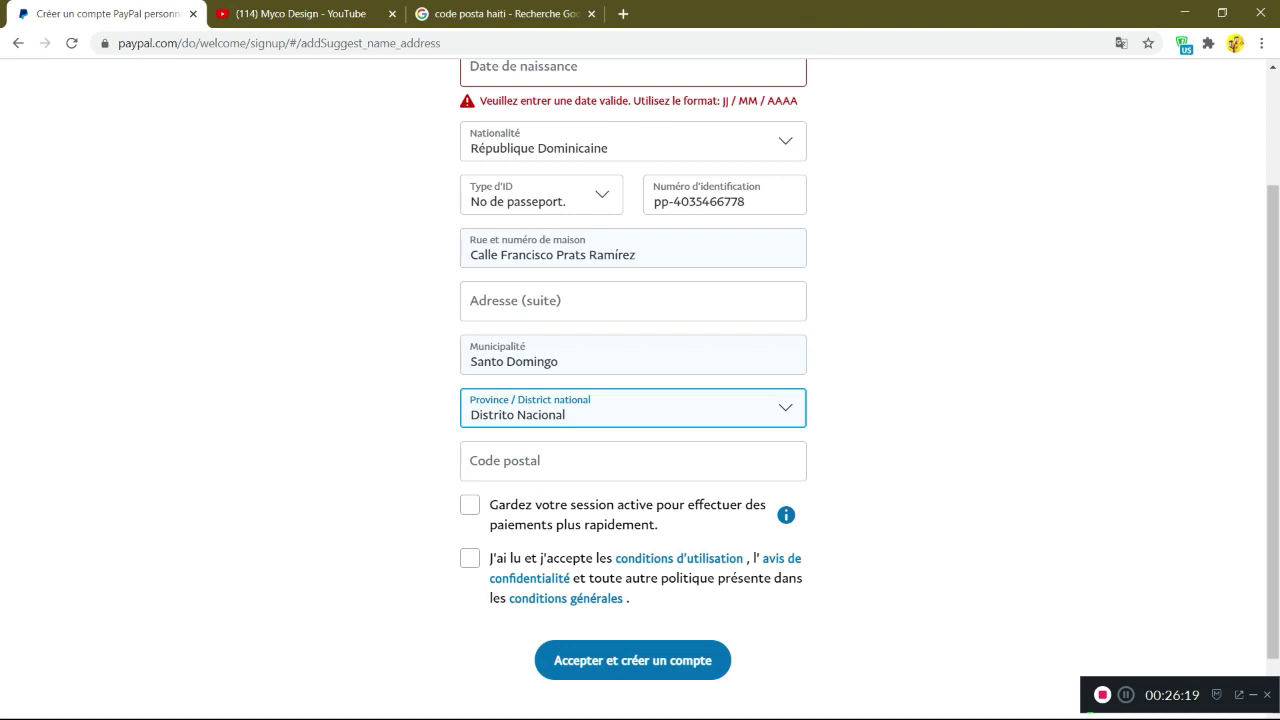
pyautogui.click(558, 361)
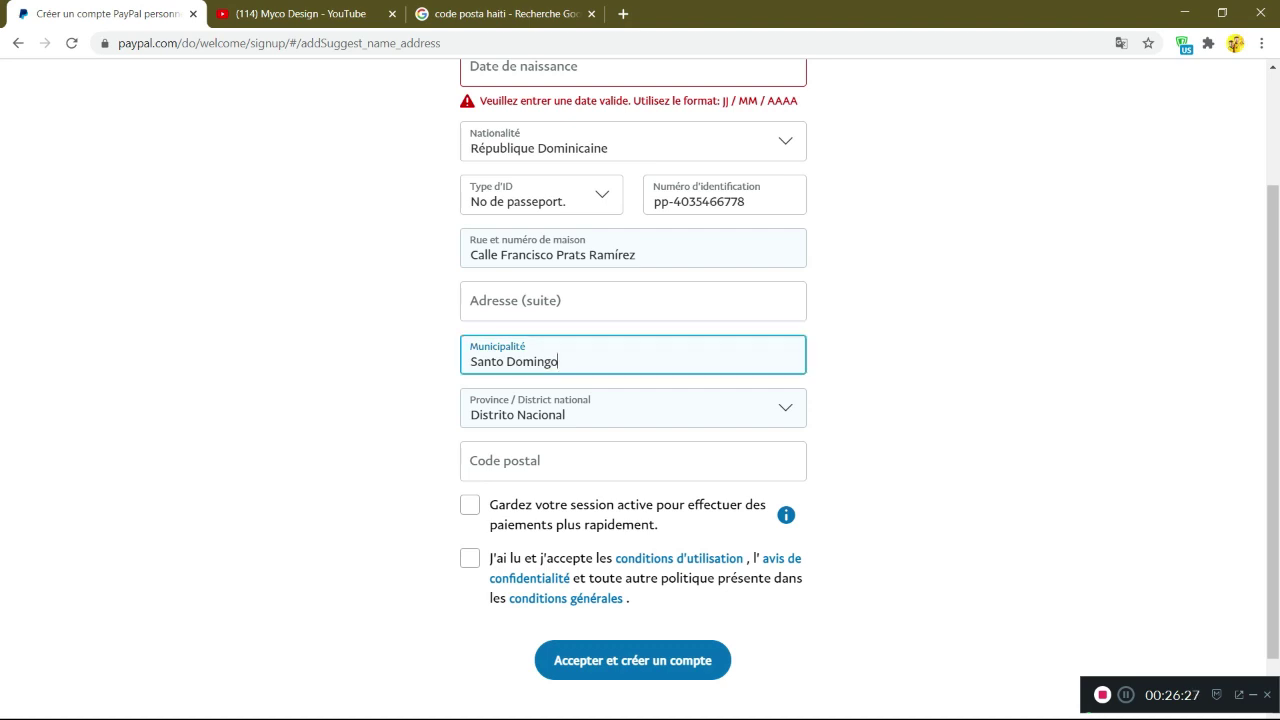
pyautogui.click(600, 305)
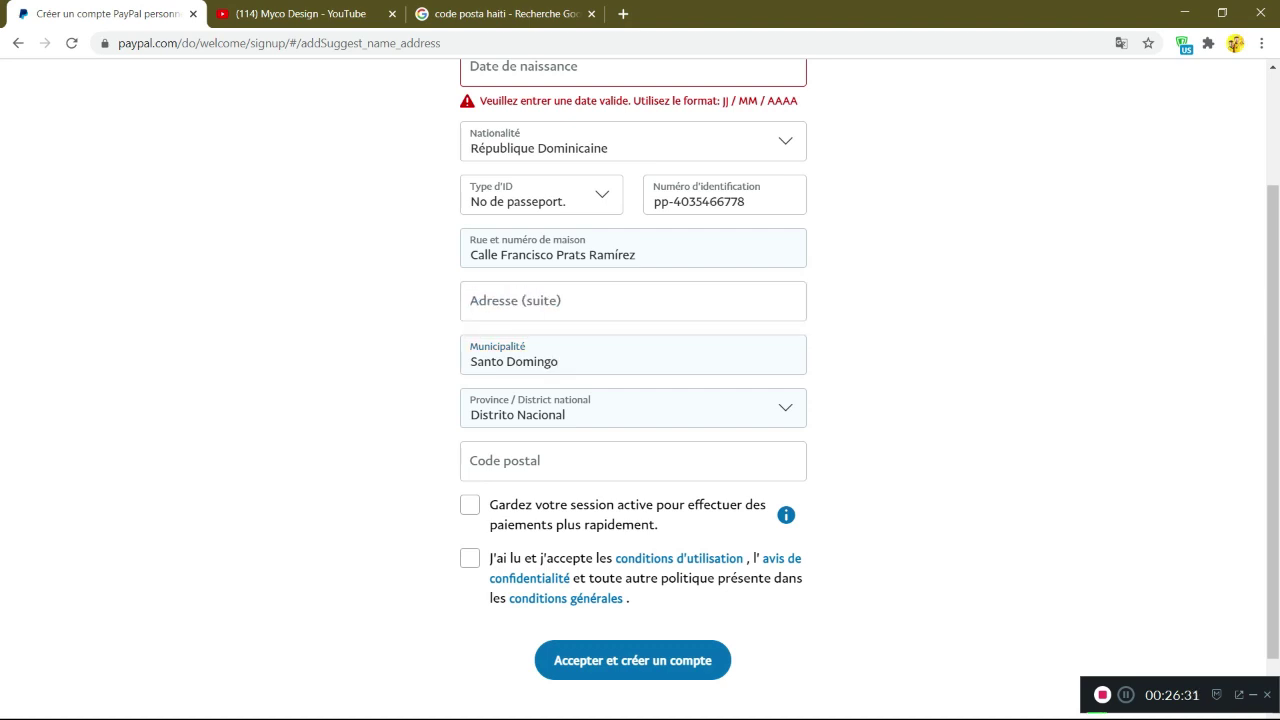
pyautogui.click(600, 461)
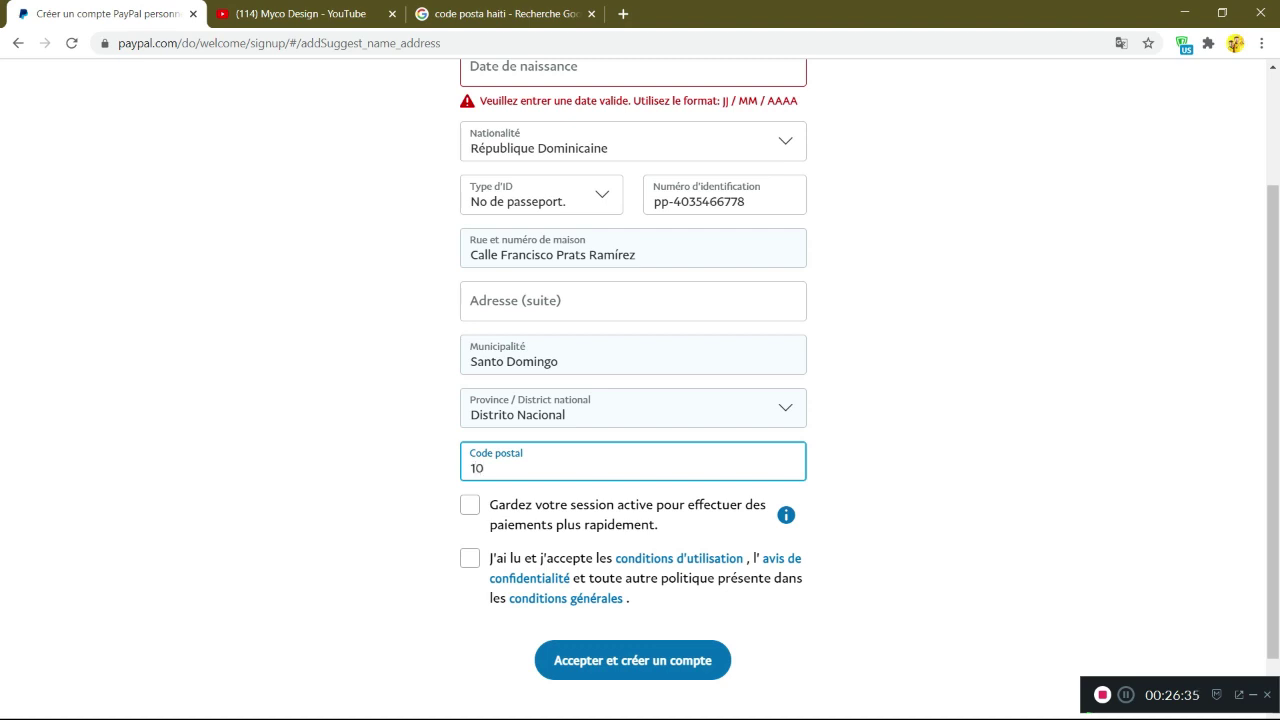
pyautogui.press('Return')
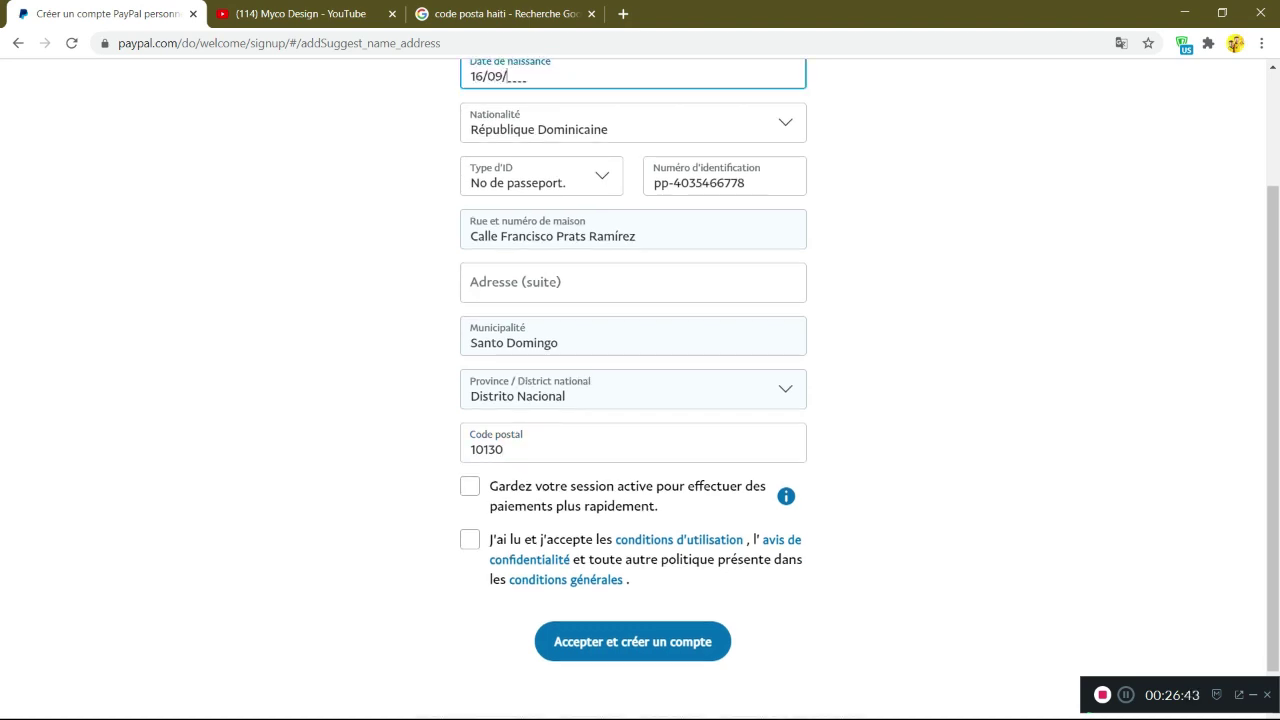
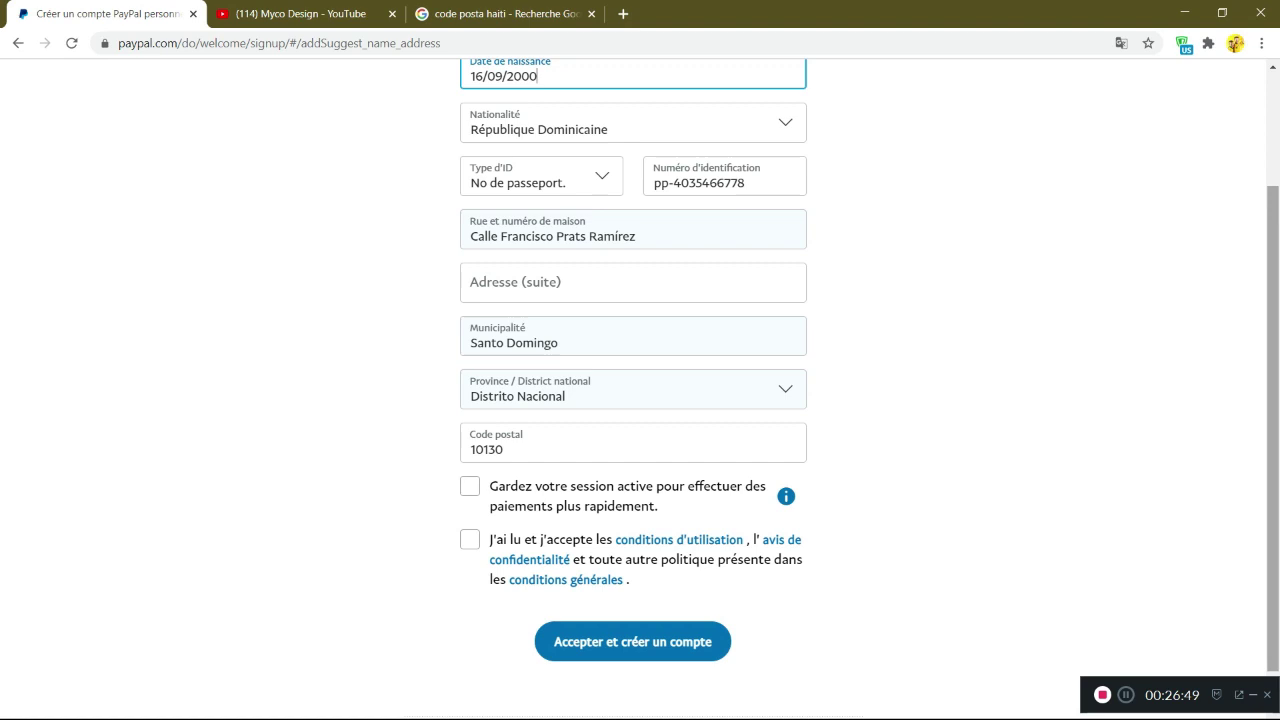
# - Tick the stay-signed-in and terms boxes, then submit Accepter et créer un compte
pyautogui.scroll(-1, 640, 390)
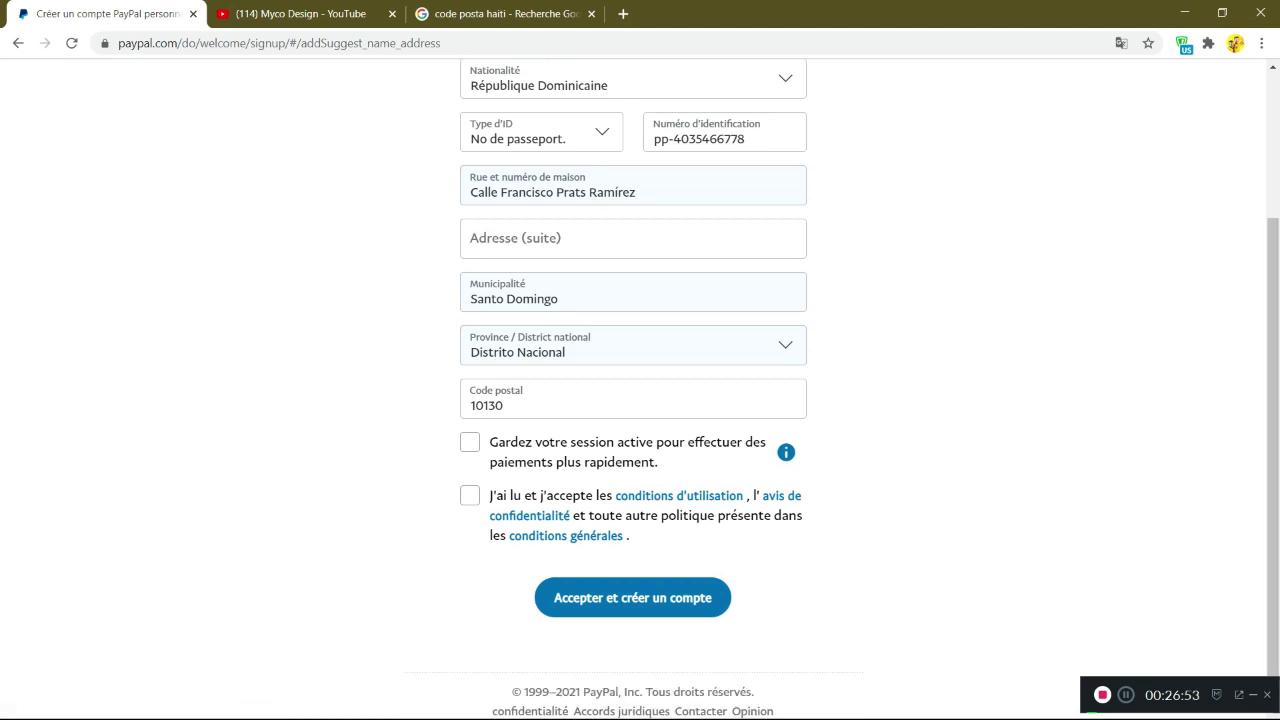
pyautogui.click(469, 442)
pyautogui.click(469, 495)
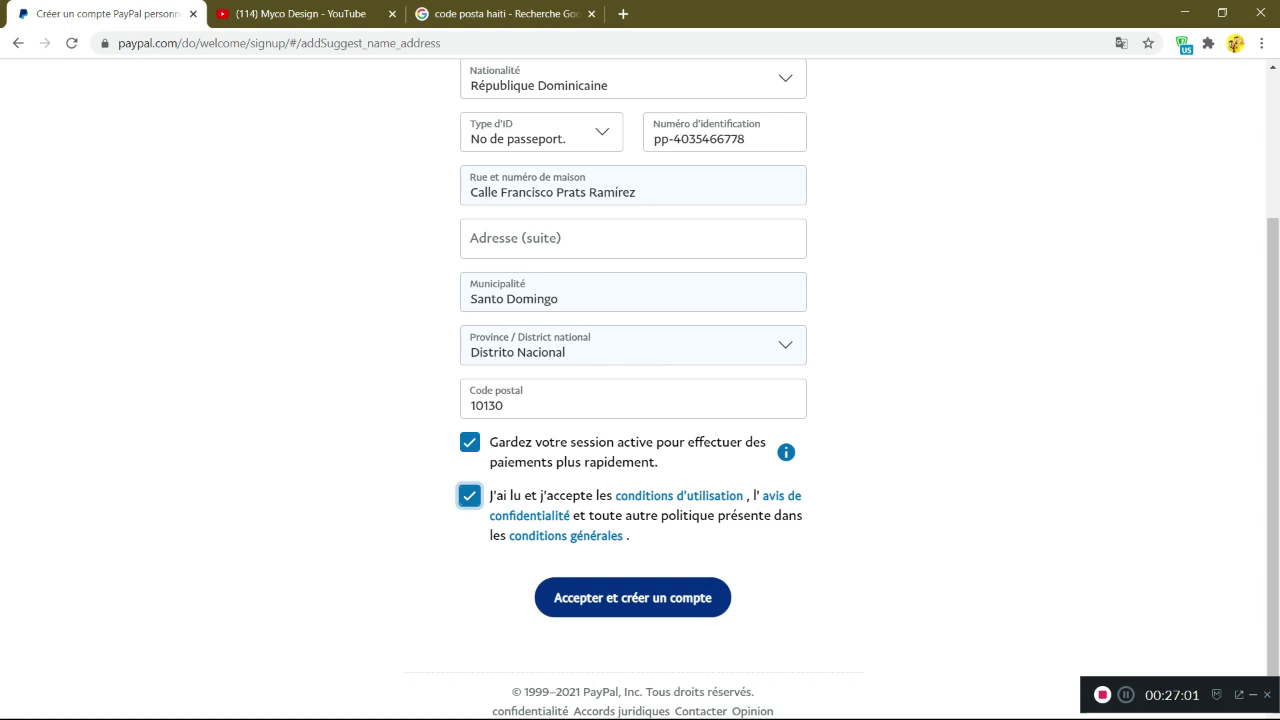
pyautogui.press('Return')
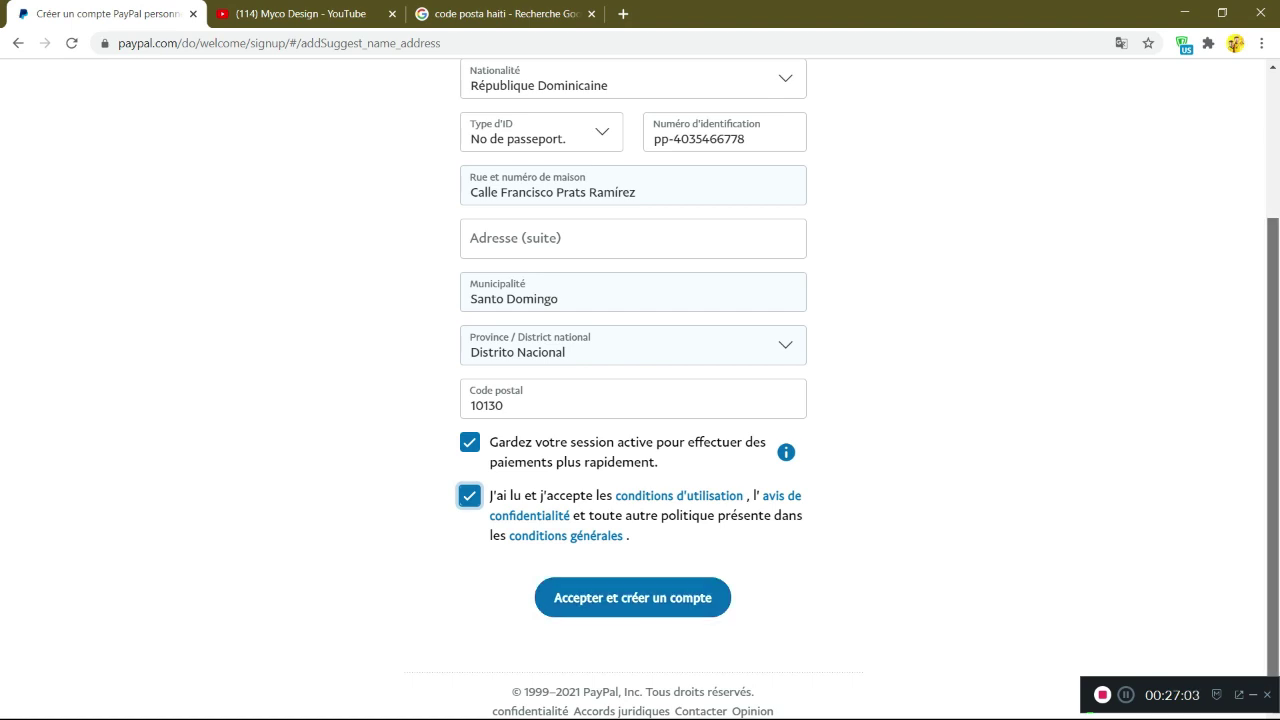